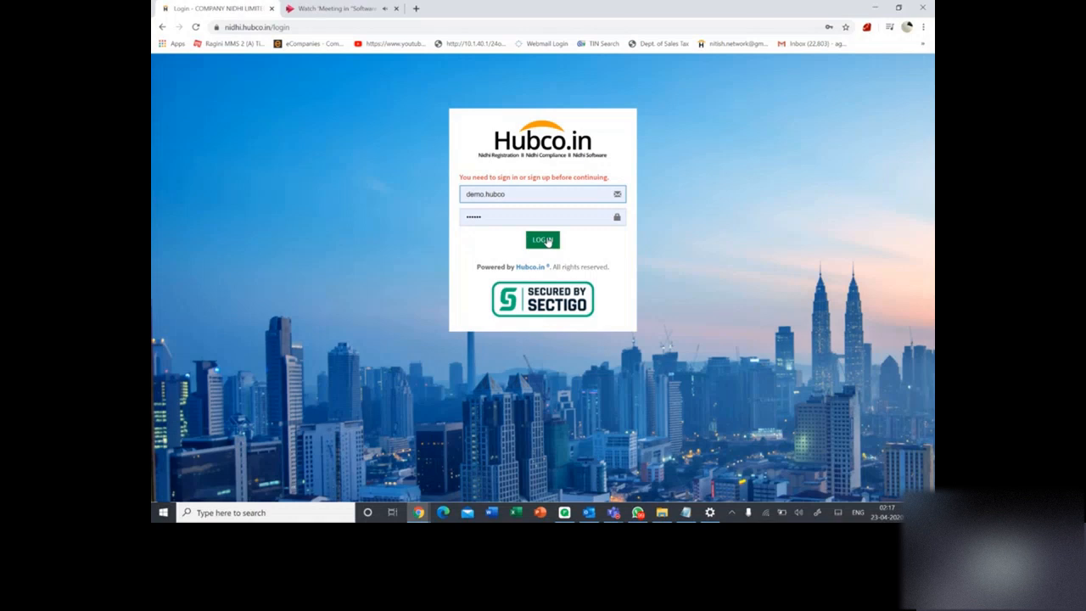
Step: Log in with the filled-in credentials and look over the dashboard's wallet, branch, member, deposit and loan tiles
left_click(545, 240)
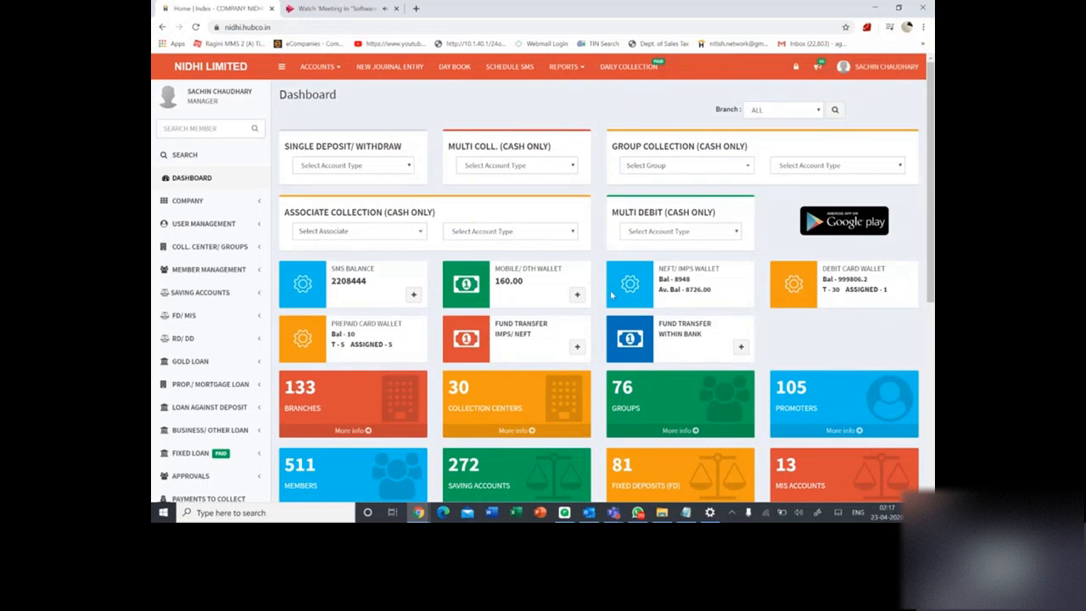
scroll(611, 294, "down", 3)
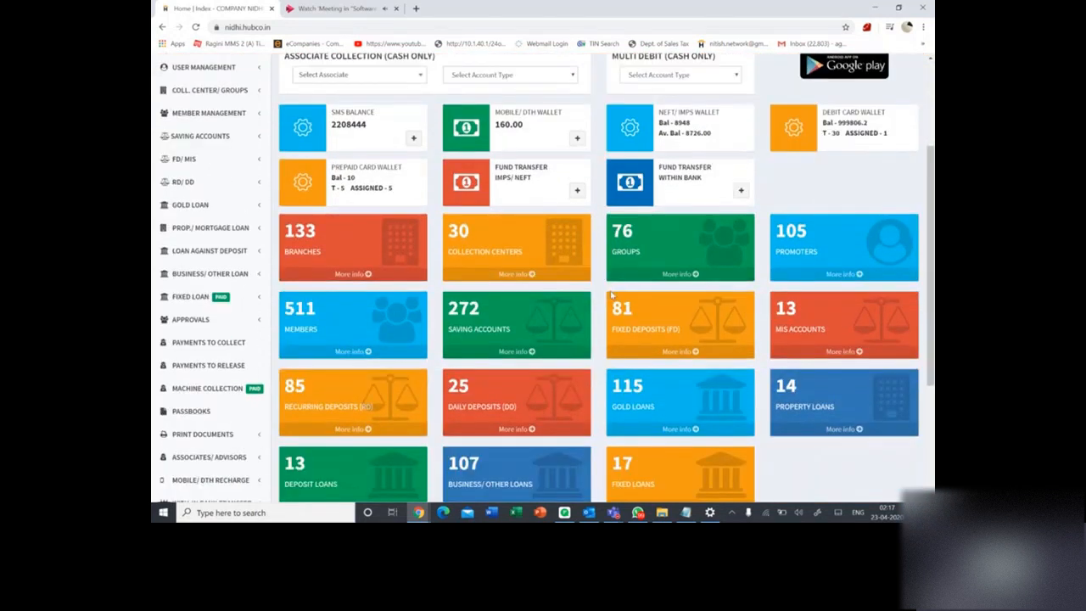
scroll(526, 244, "down", 1)
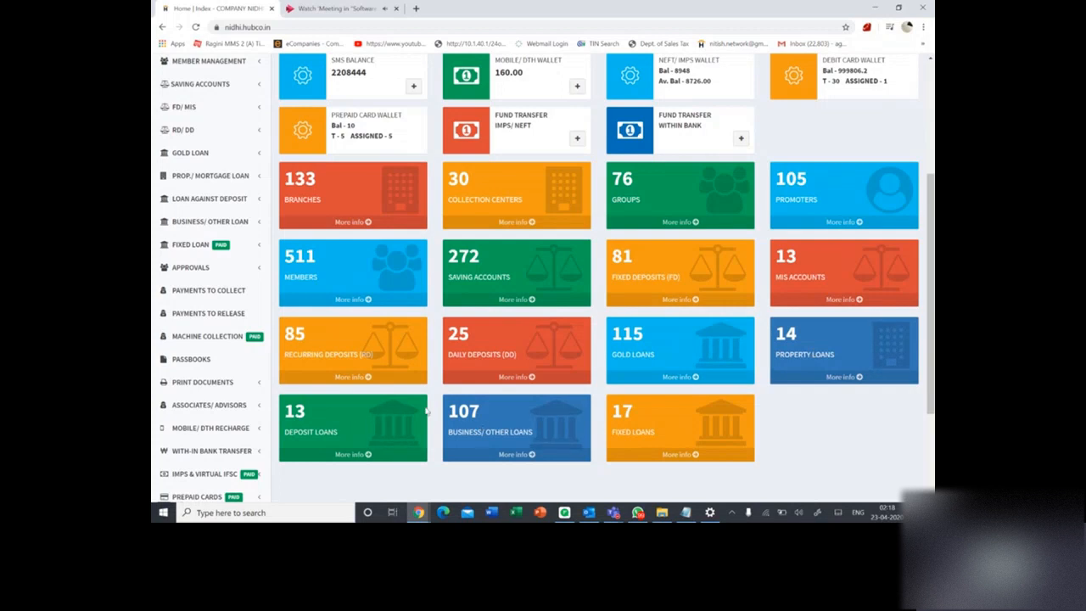
scroll(440, 401, "up", 3)
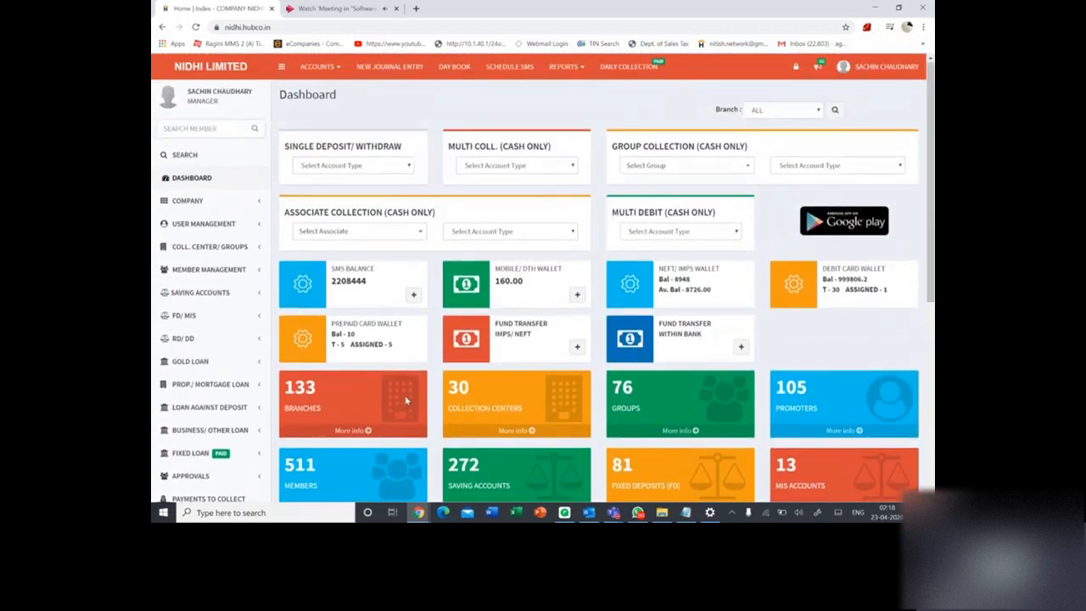
Step: Open the company profile and review its registration, capital and contact details along with the logo and theme sections
left_click(224, 206)
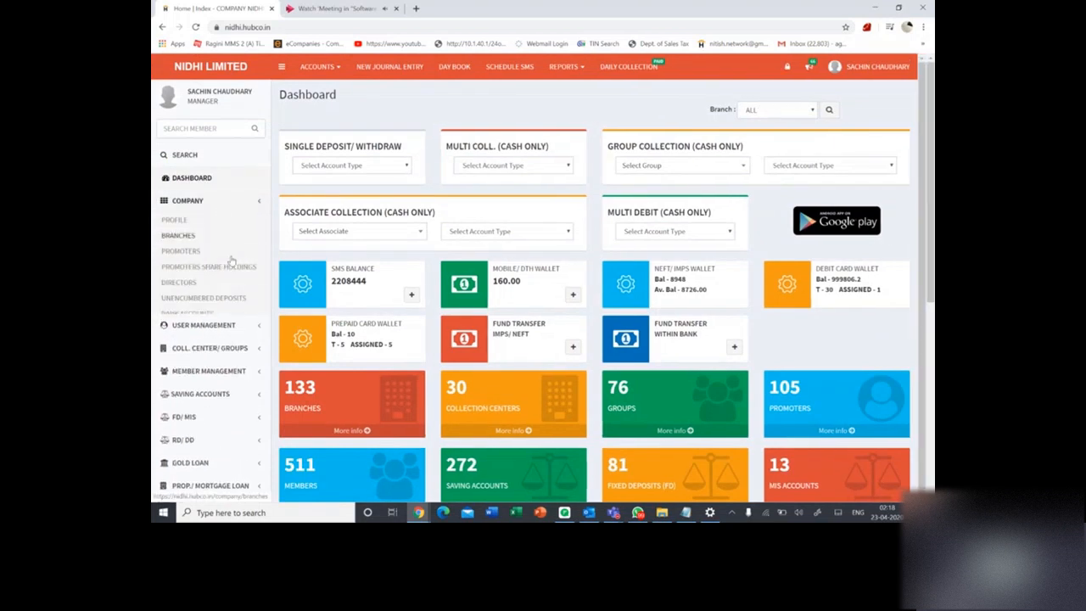
left_click(227, 334)
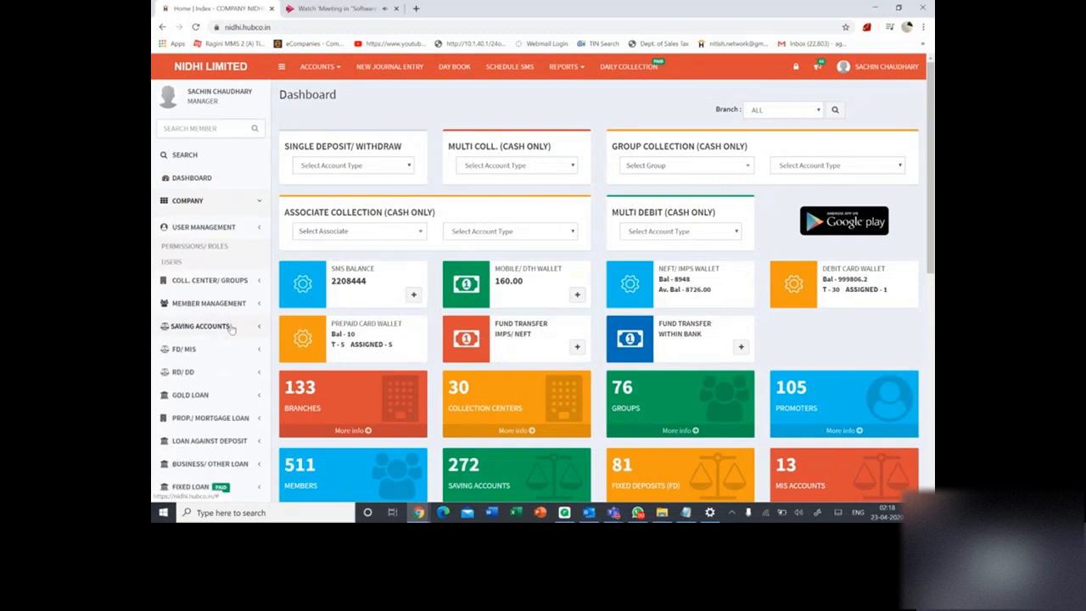
left_click(217, 206)
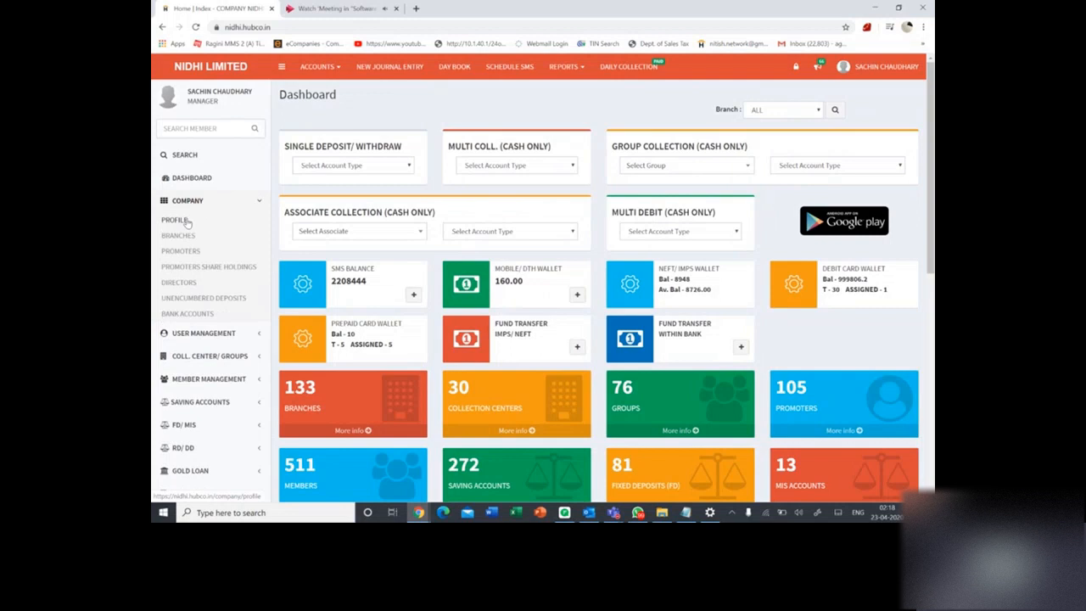
left_click(186, 222)
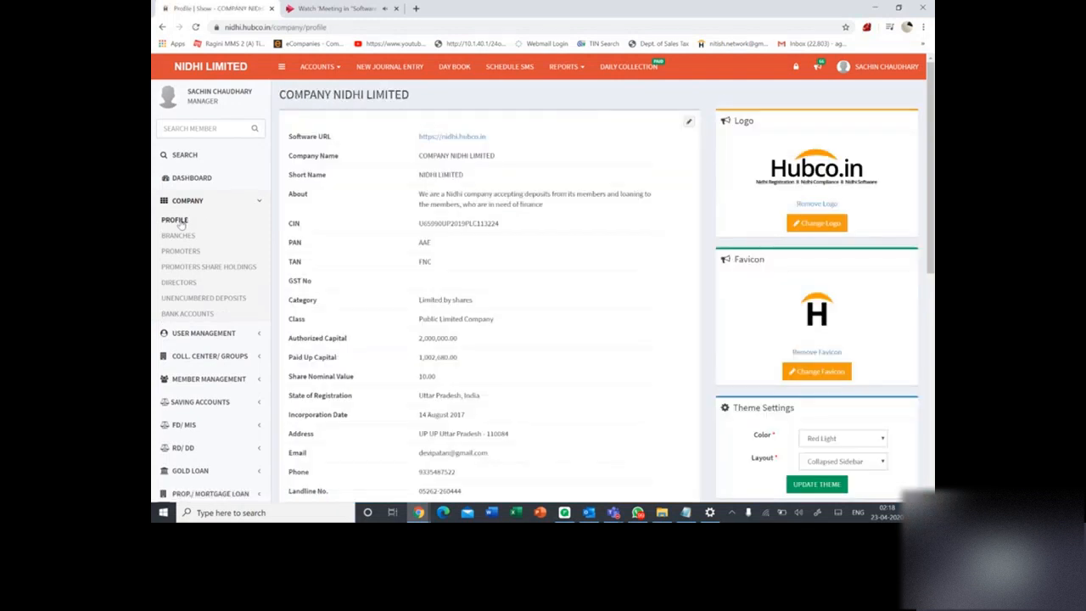
left_click(182, 204)
left_click(182, 205)
left_click(183, 225)
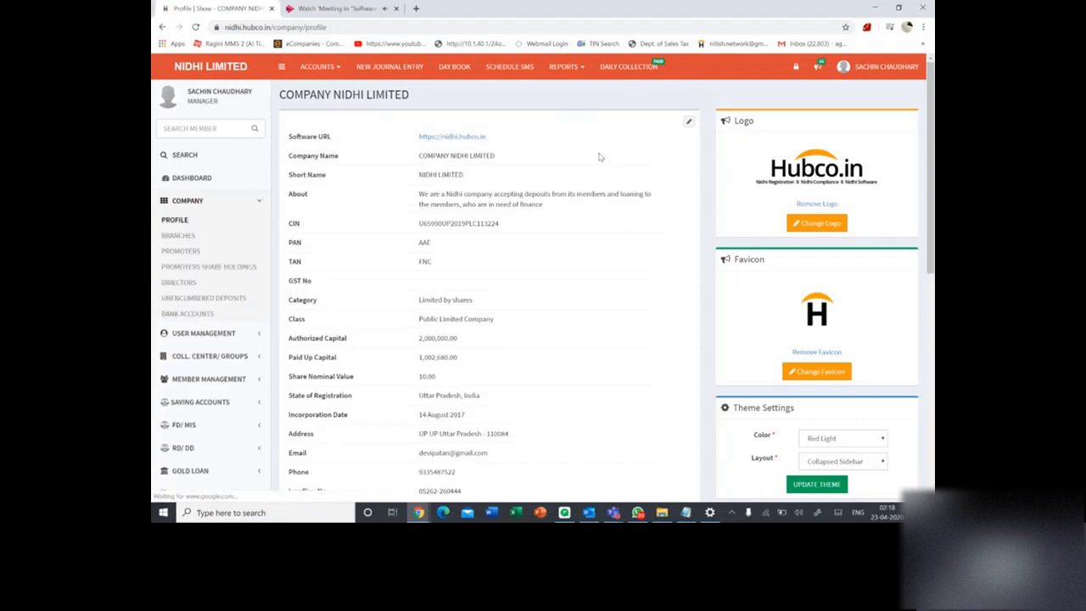
scroll(582, 174, "down", 2)
scroll(582, 178, "down", 1)
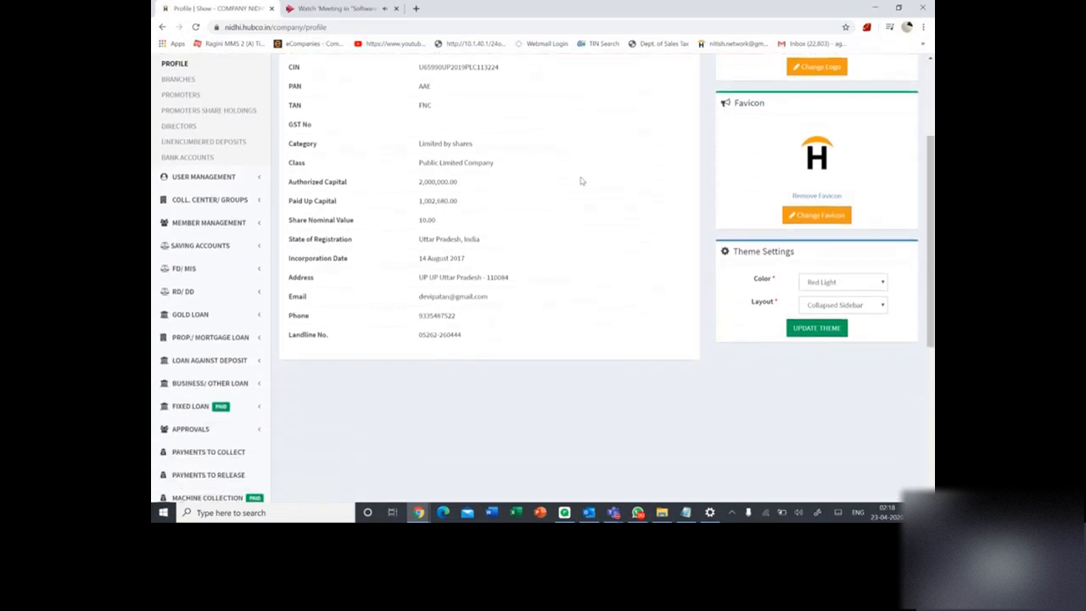
scroll(581, 187, "up", 3)
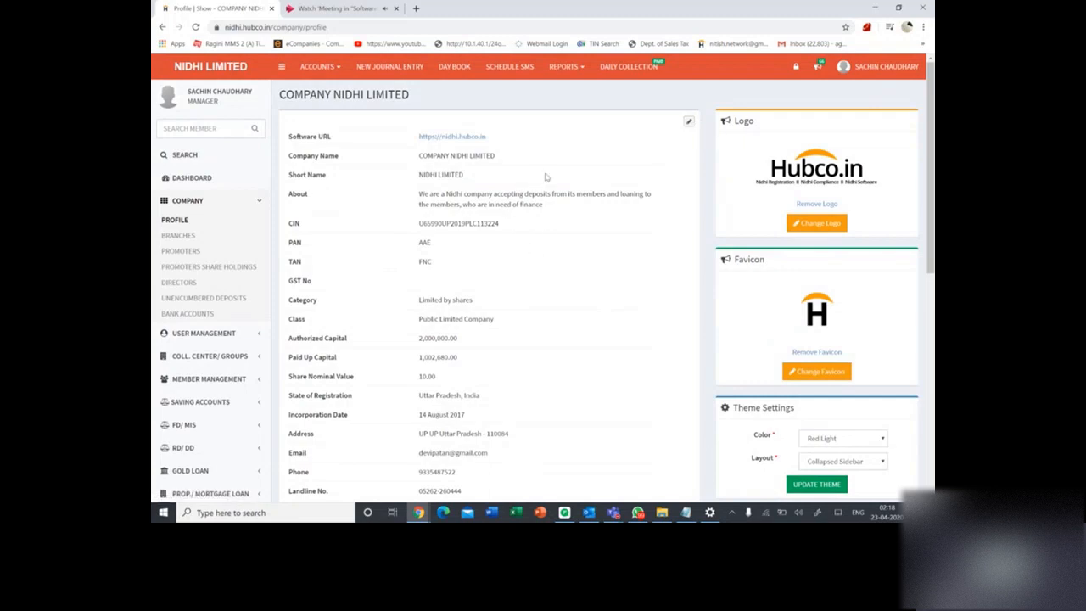
Step: Open the company profile for editing and go through its name, registered office address, contact and tax number fields
left_click(688, 123)
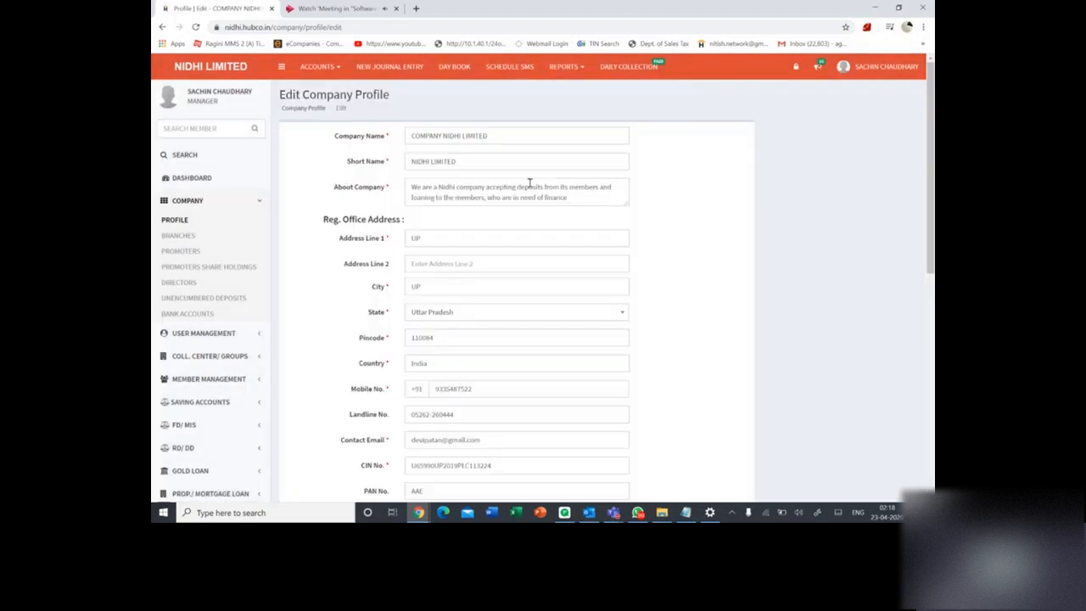
scroll(529, 183, "down", 1)
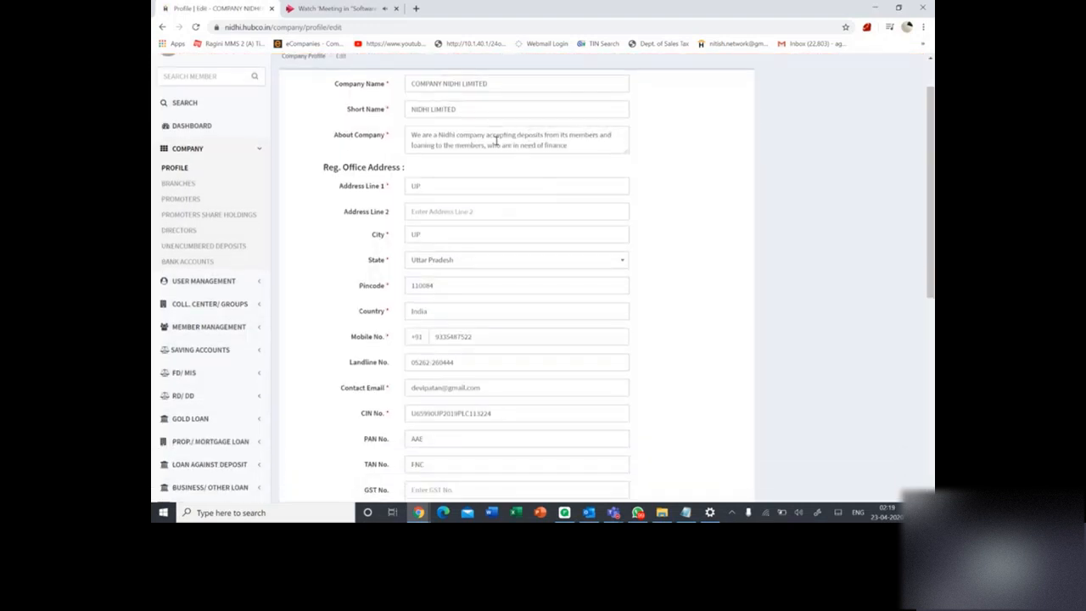
scroll(242, 117, "up", 1)
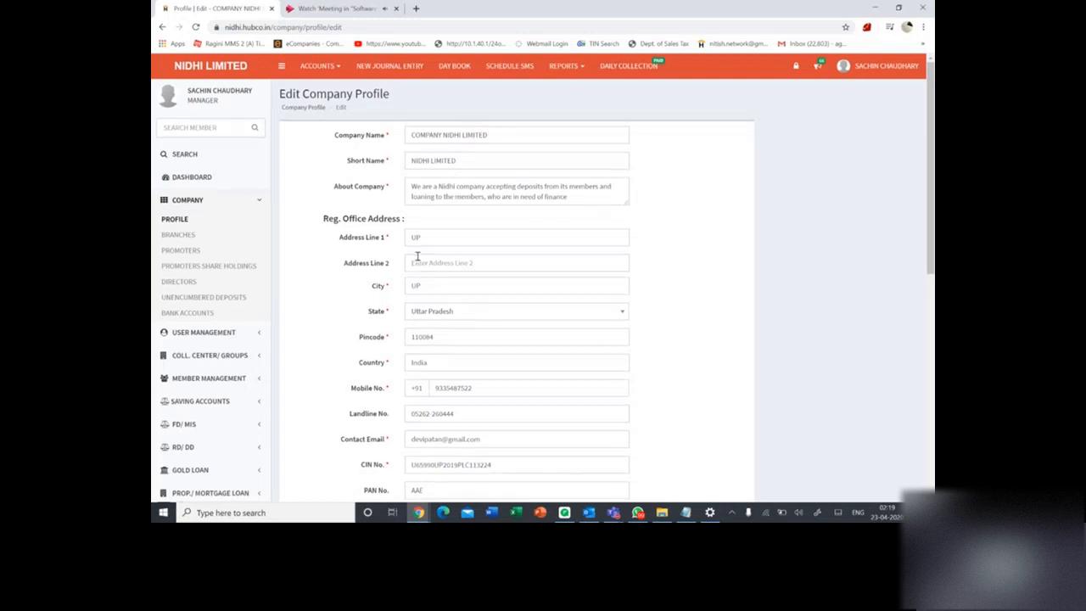
scroll(416, 258, "down", 1)
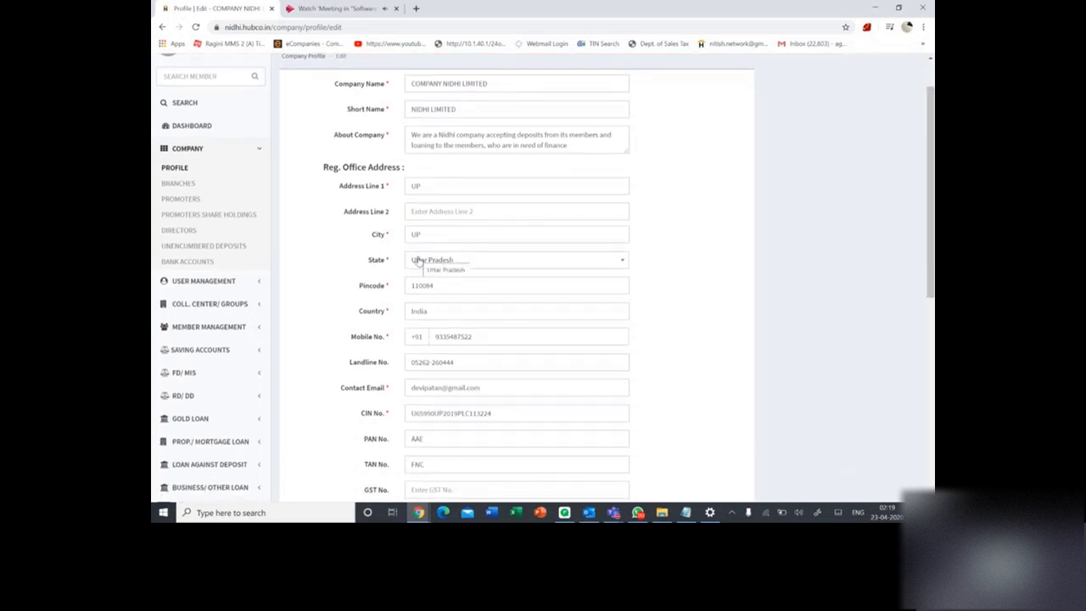
scroll(418, 262, "down", 1)
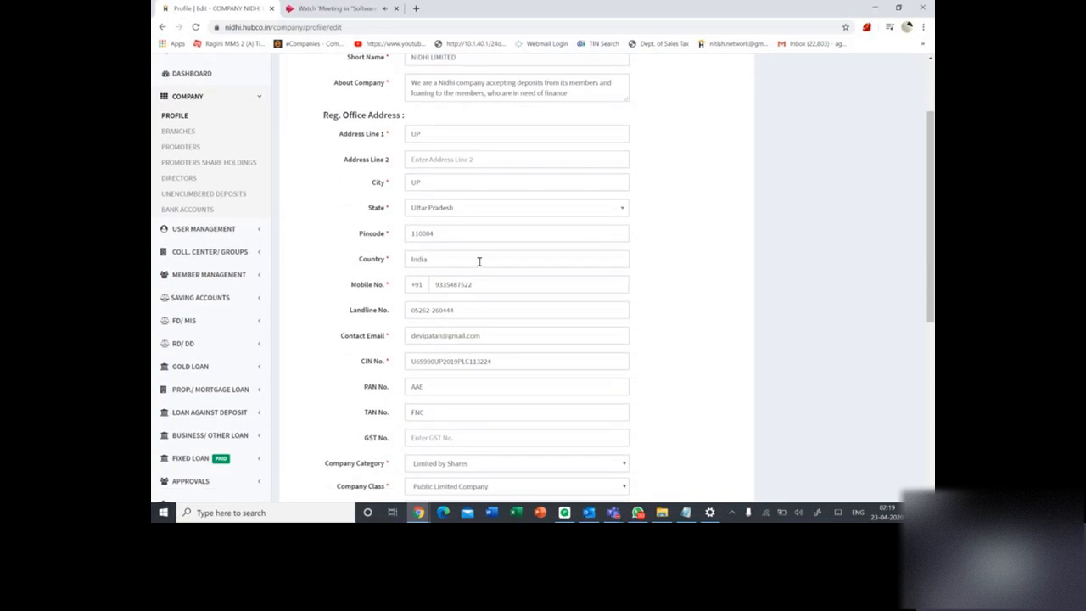
scroll(478, 262, "down", 1)
scroll(465, 270, "down", 1)
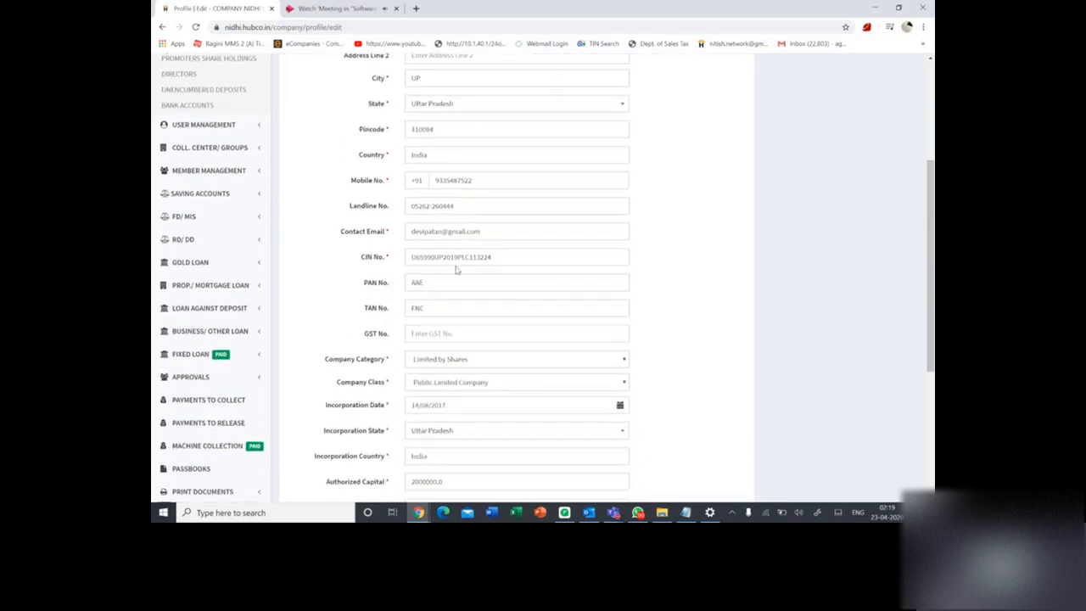
scroll(452, 314, "down", 1)
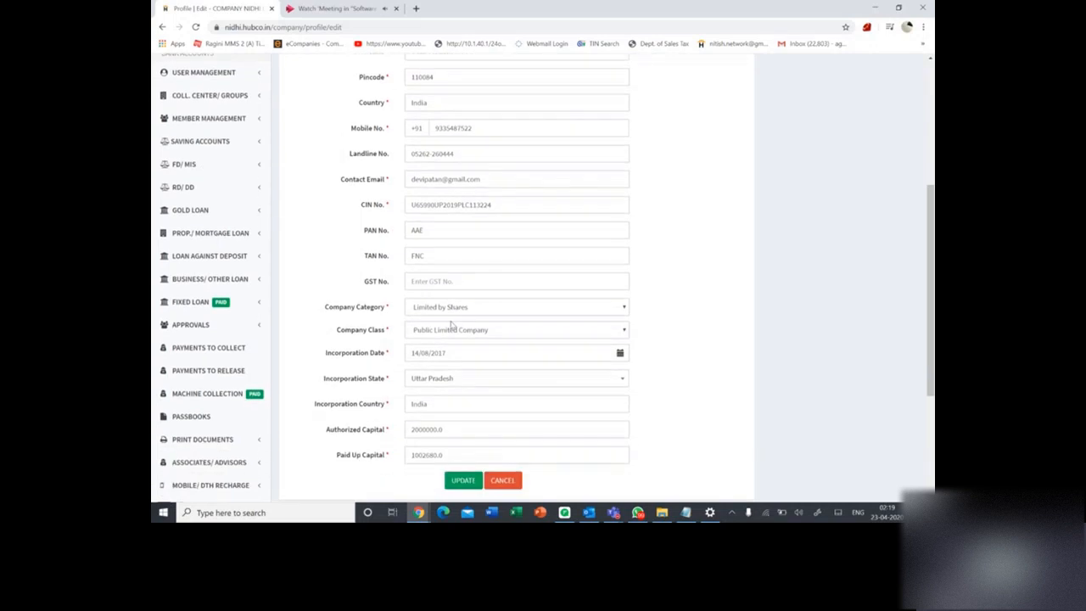
Step: Check the available company category options, keep Limited by Shares, and submit the company profile update
left_click(441, 283)
scroll(441, 282, "down", 1)
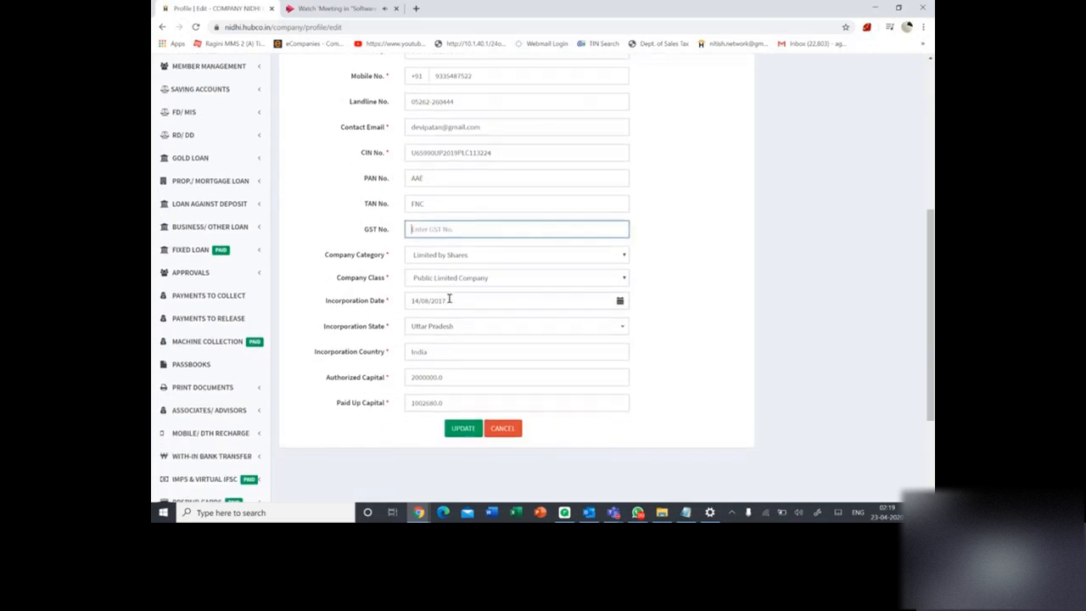
left_click(457, 264)
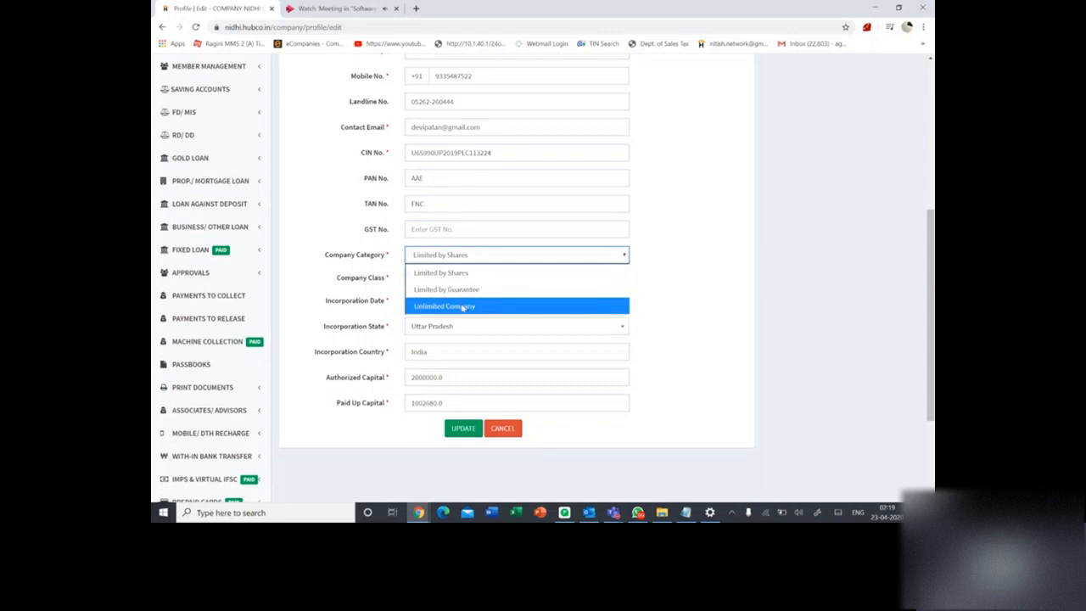
left_click(667, 243)
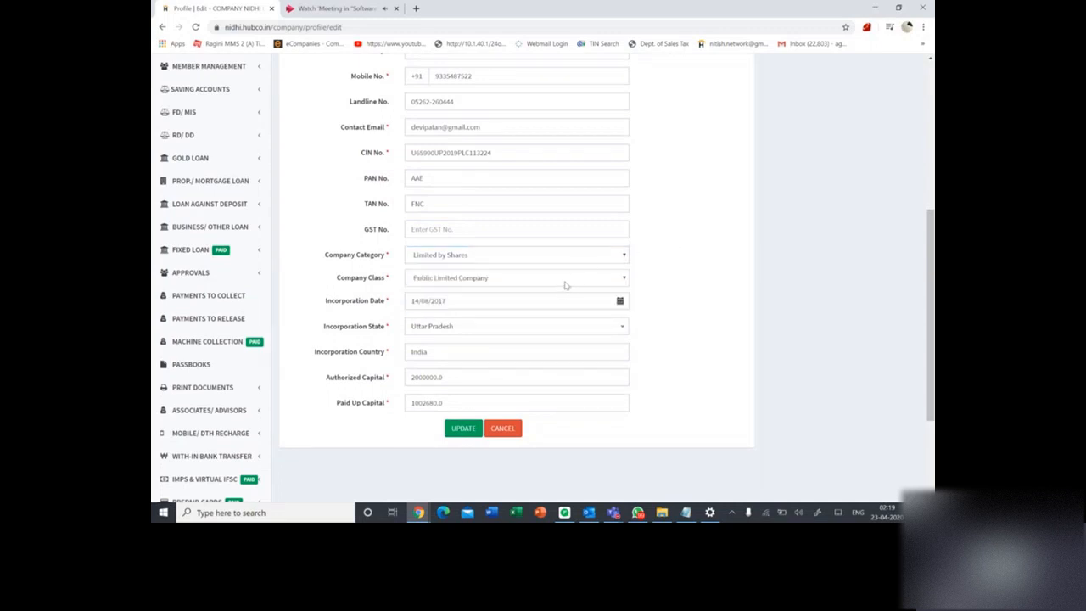
scroll(543, 345, "up", 3)
scroll(500, 357, "down", 6)
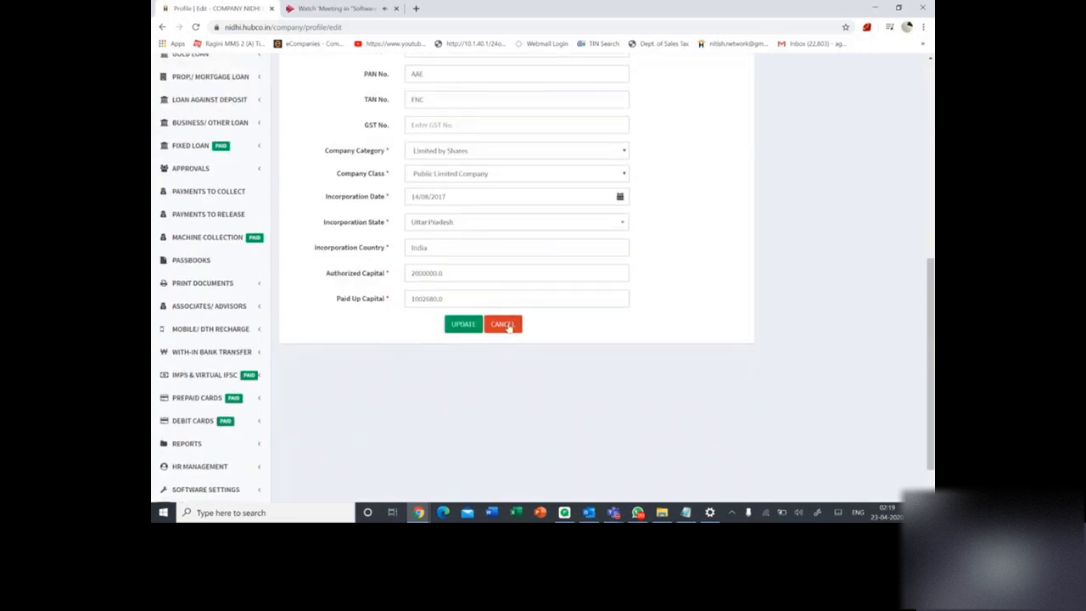
left_click(463, 324)
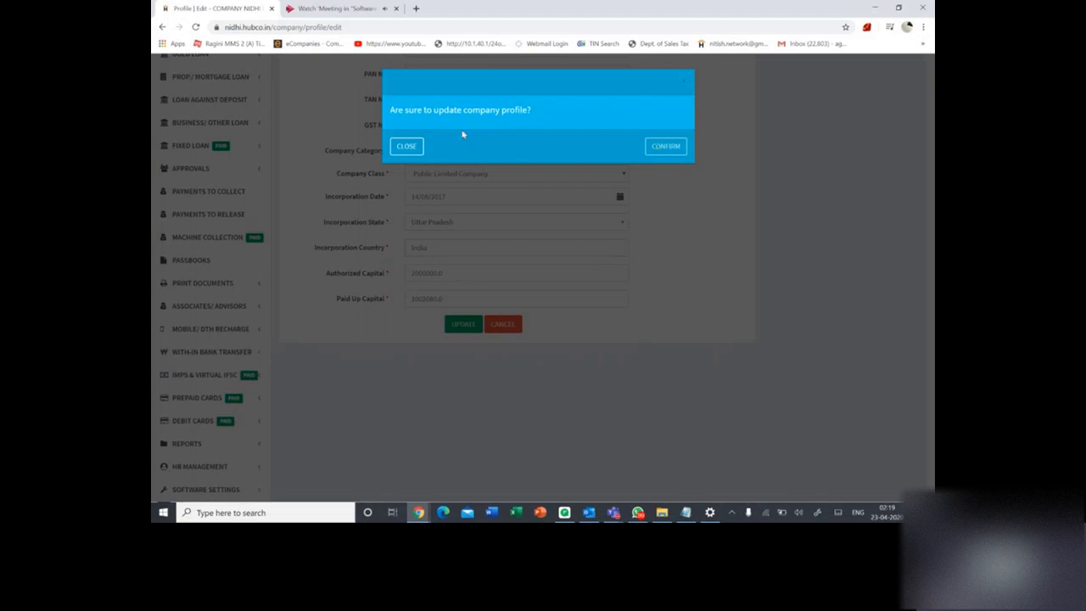
left_click(667, 147)
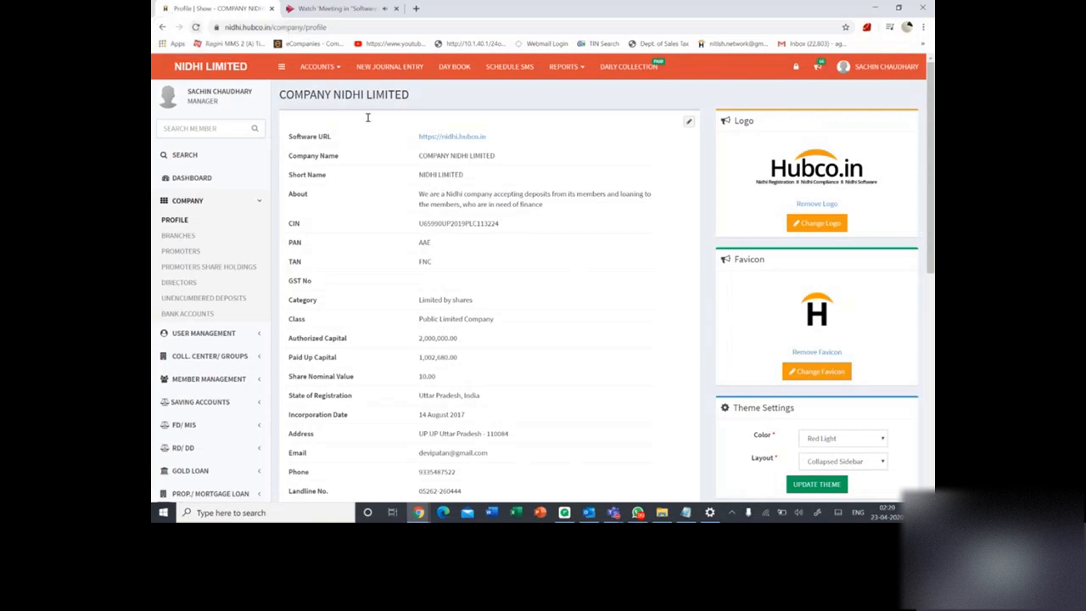
Step: Look at the theme color options, set the theme layout to Boxed, and apply the theme update
scroll(810, 428, "down", 1)
scroll(815, 429, "down", 2)
left_click(842, 335)
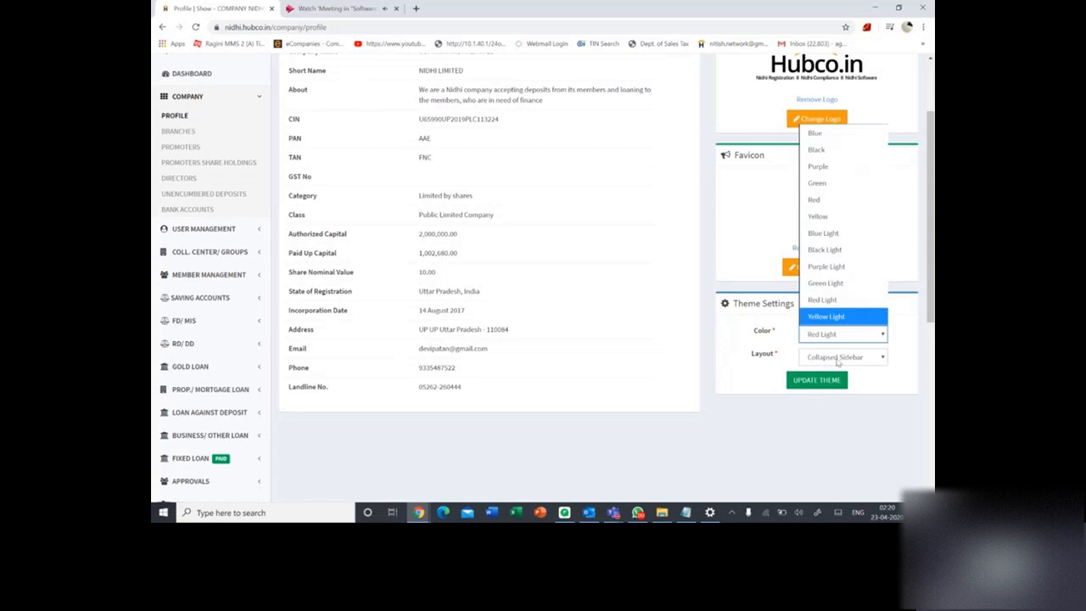
left_click(844, 356)
left_click(830, 389)
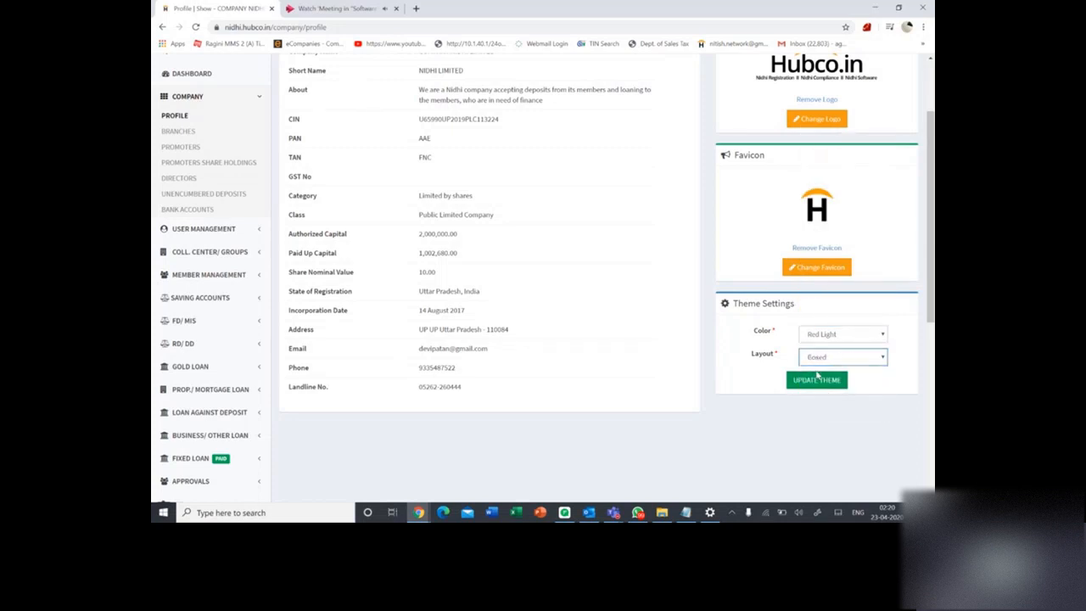
left_click(817, 381)
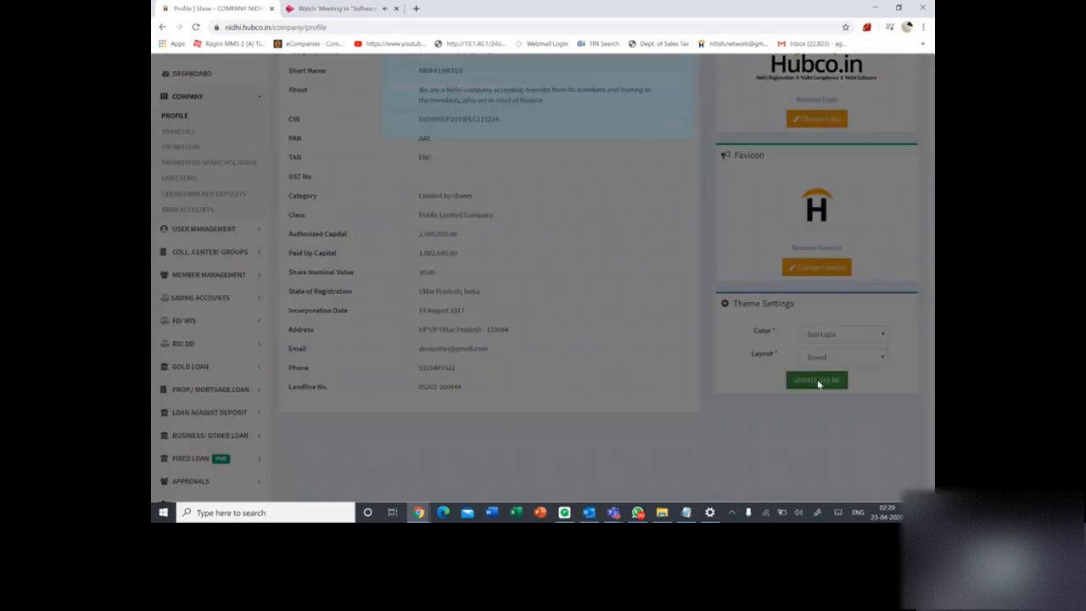
left_click(658, 149)
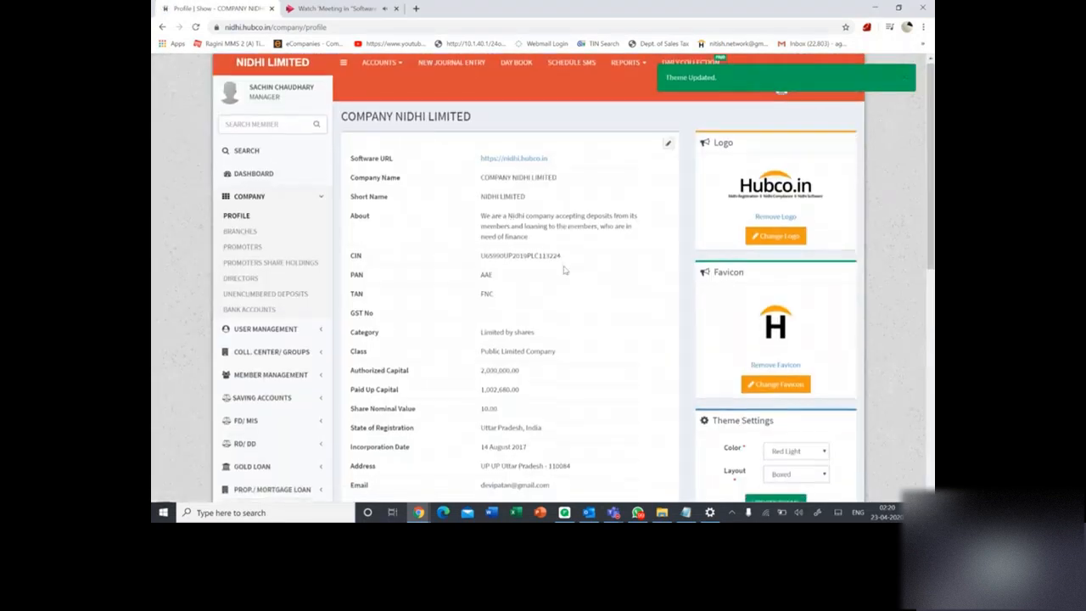
Step: Set the theme layout to Collapsed Sidebar and apply the theme update
scroll(771, 353, "down", 3)
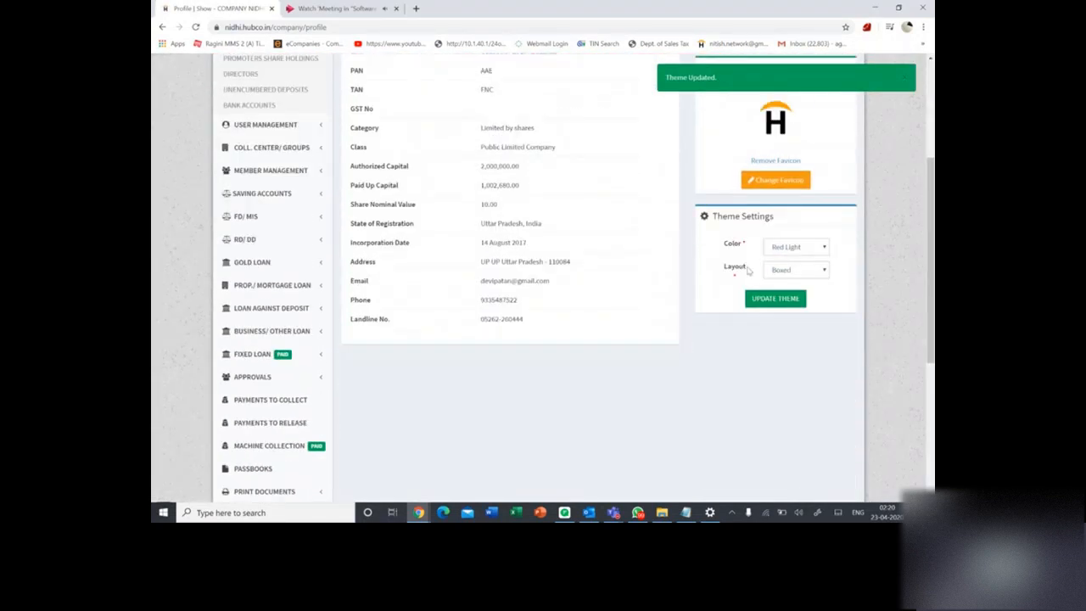
scroll(709, 279, "up", 1)
left_click(791, 323)
left_click(787, 340)
left_click(782, 323)
left_click(782, 324)
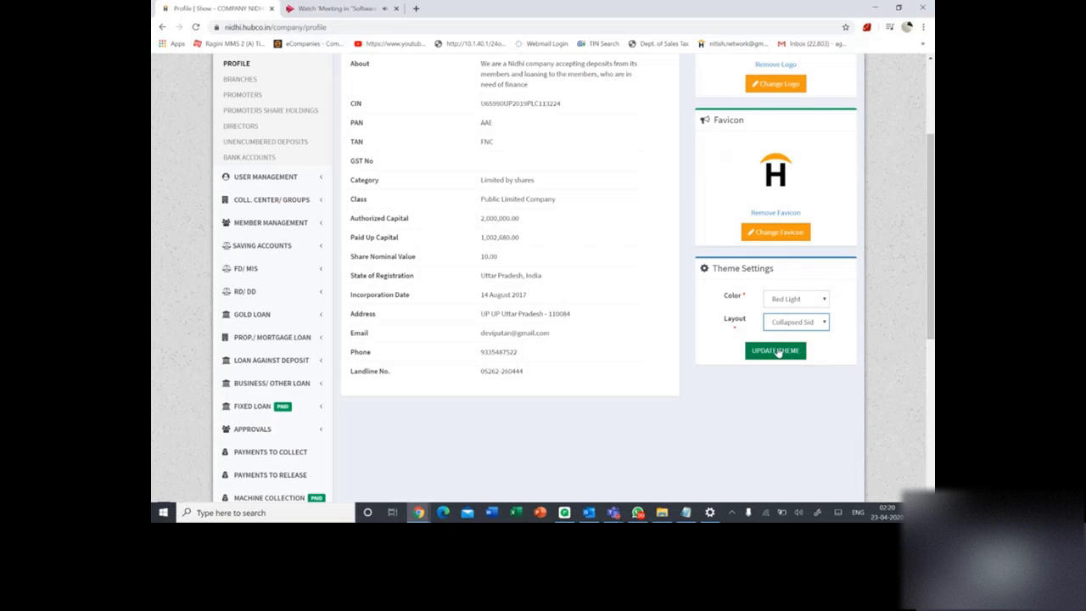
left_click(776, 350)
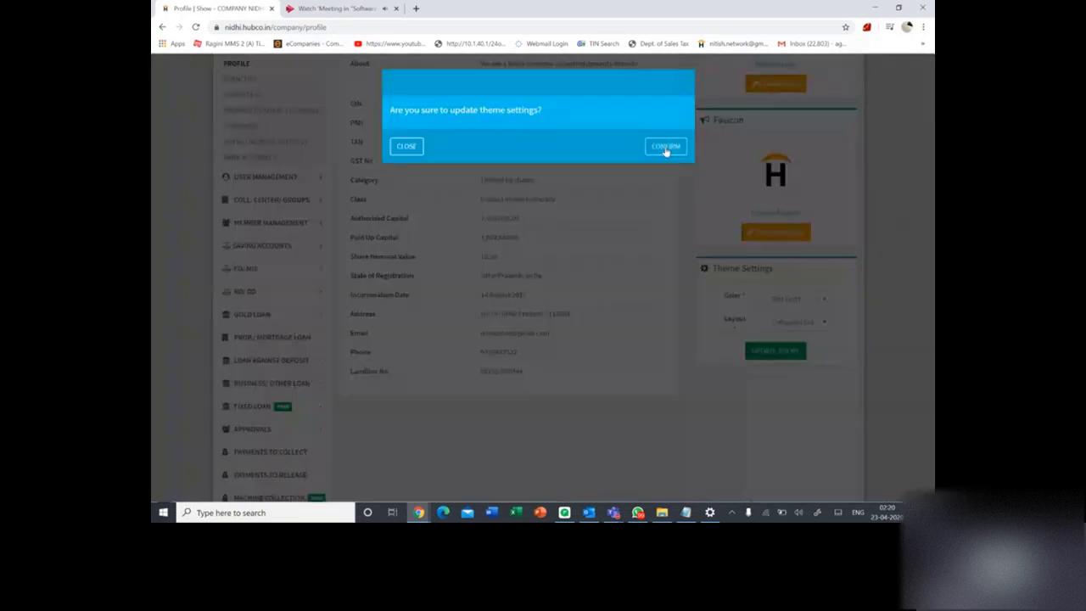
left_click(670, 146)
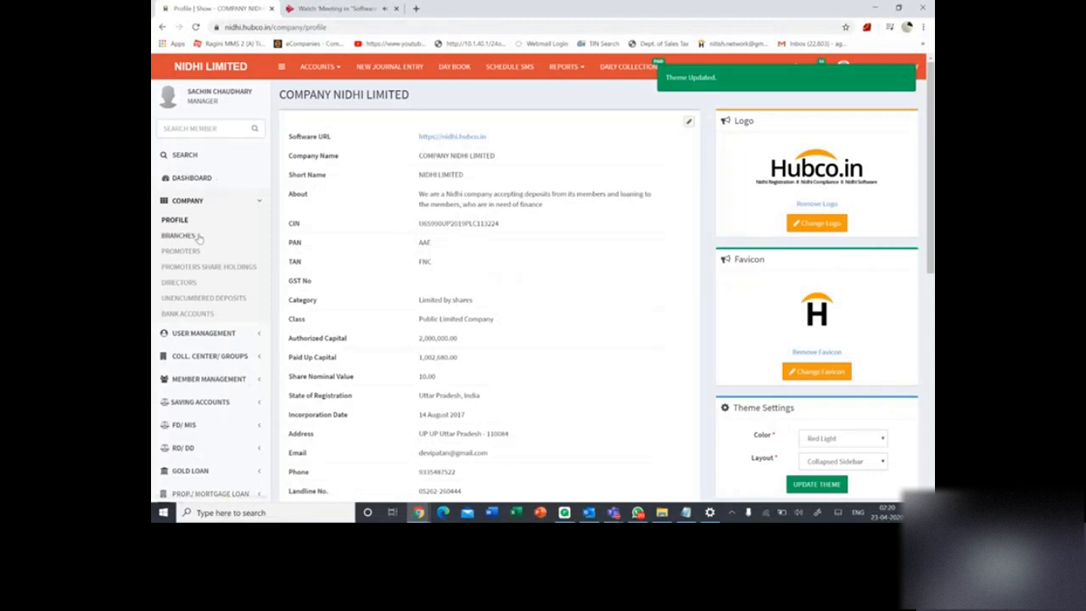
Step: Open the company's branches list and start adding a new branch
scroll(248, 229, "down", 1)
scroll(244, 235, "up", 1)
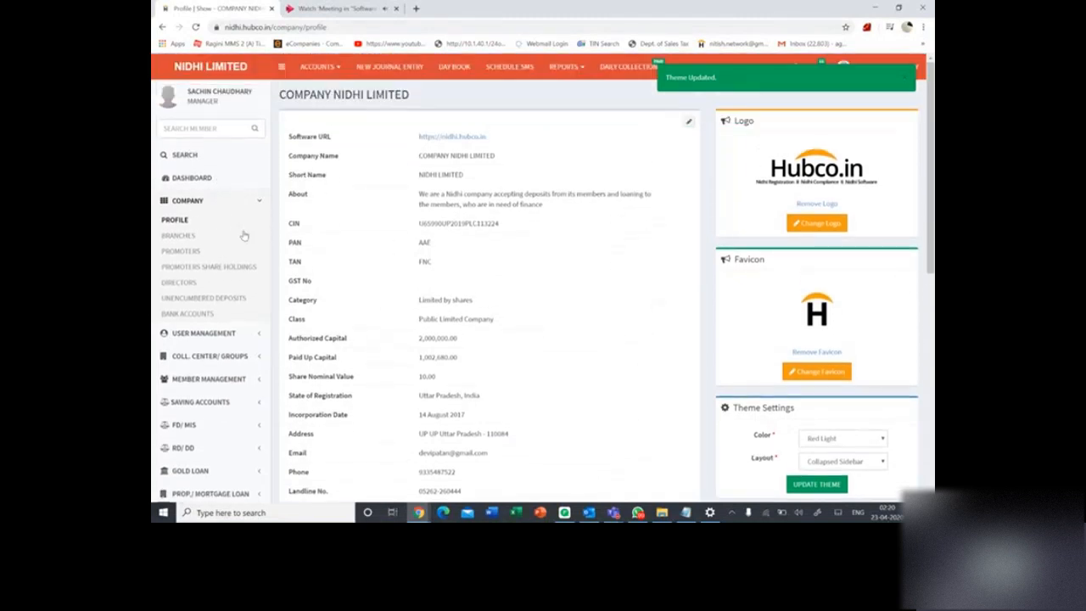
left_click(186, 238)
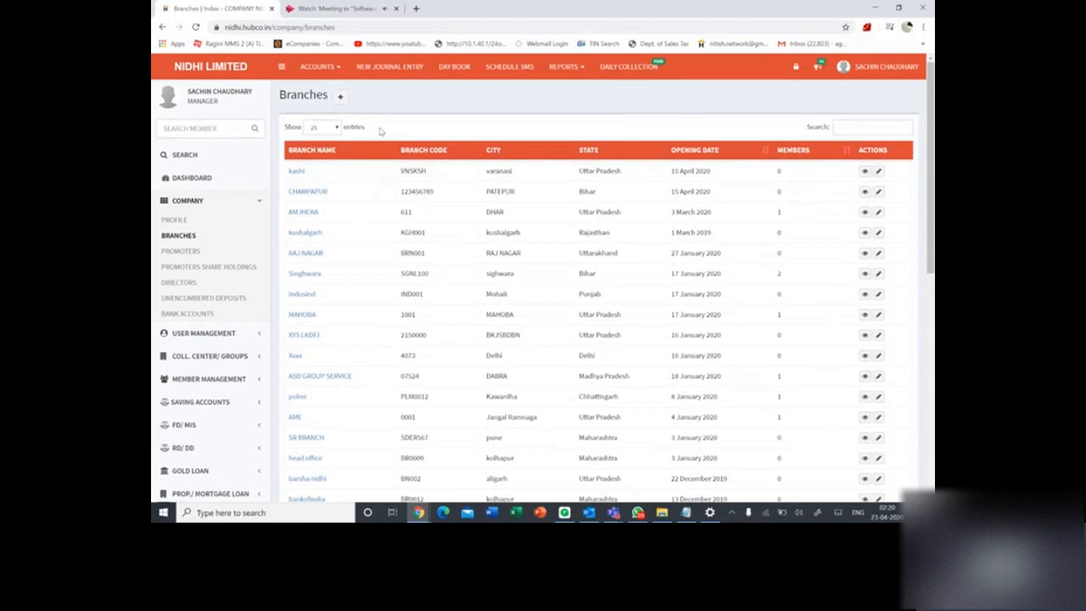
left_click(340, 97)
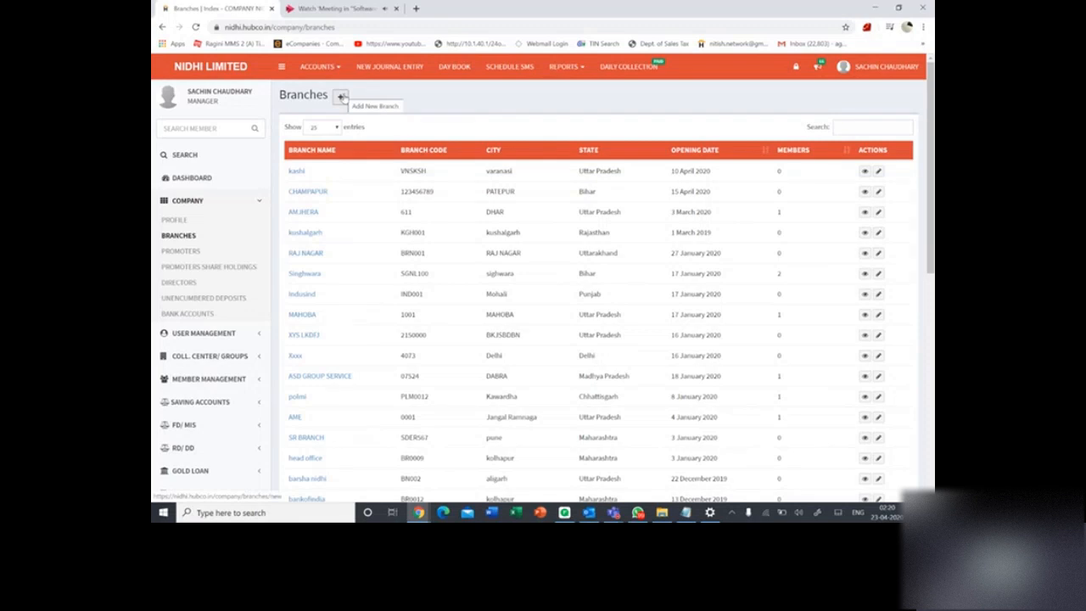
left_click(340, 97)
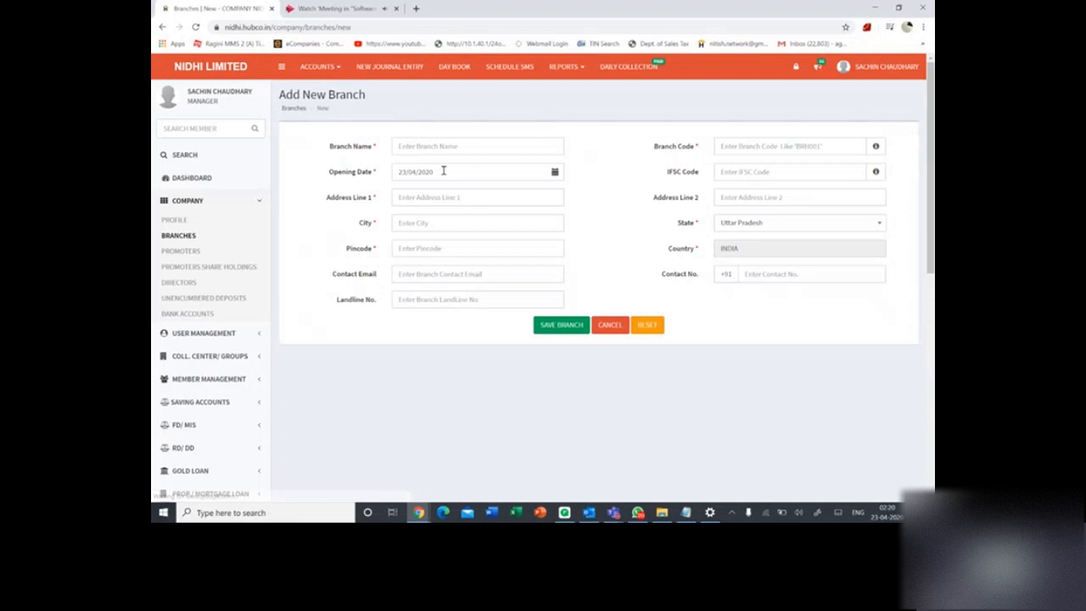
Step: Check the branch code hint, go through the address, city and state fields of the new branch form, and cancel it
left_click(877, 147)
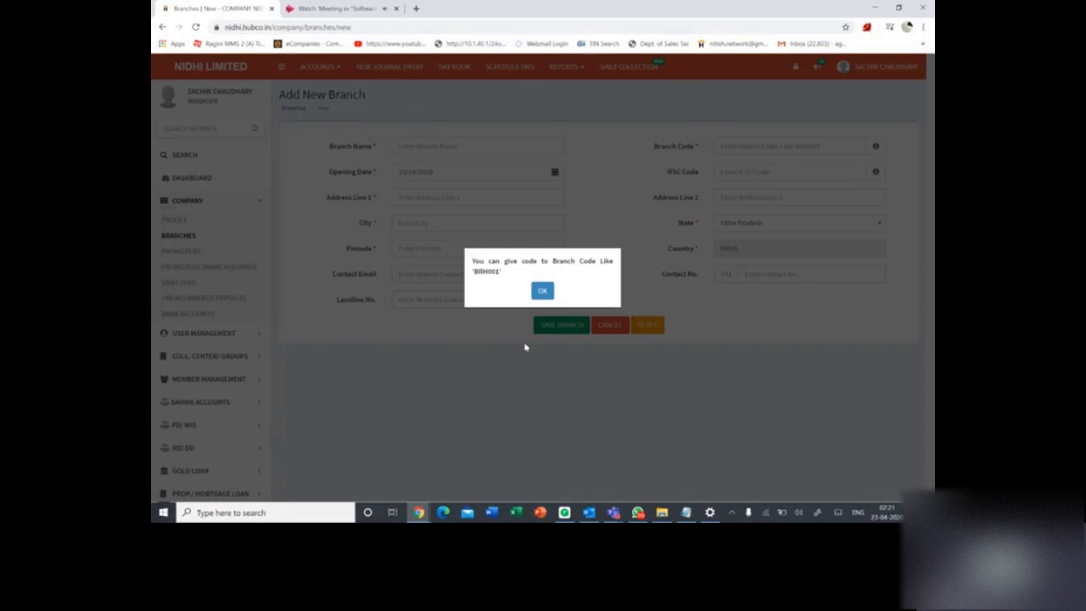
left_click(543, 291)
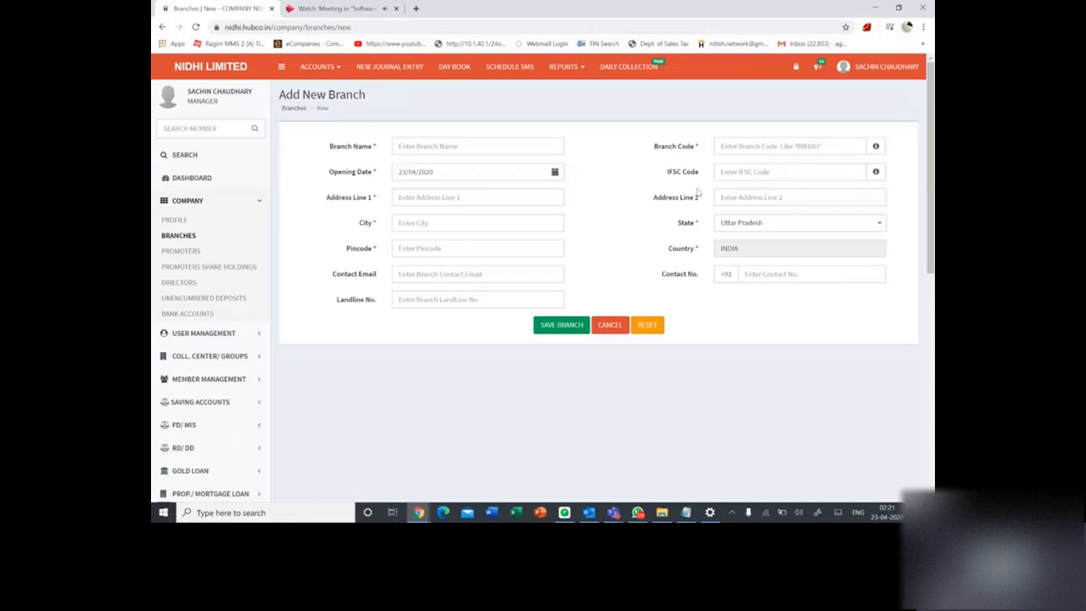
left_click(490, 200)
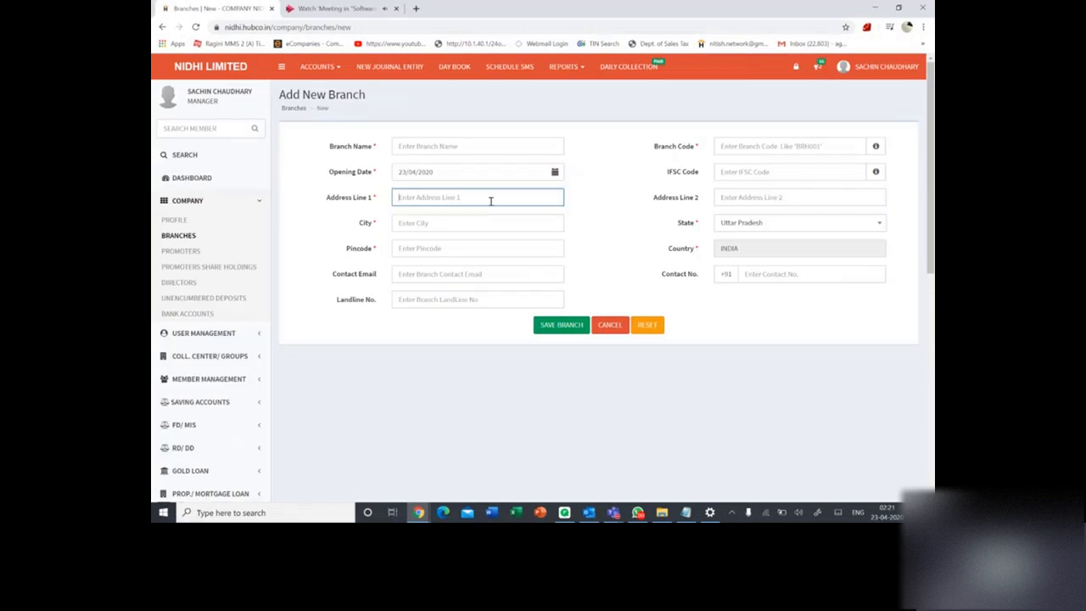
left_click(732, 199)
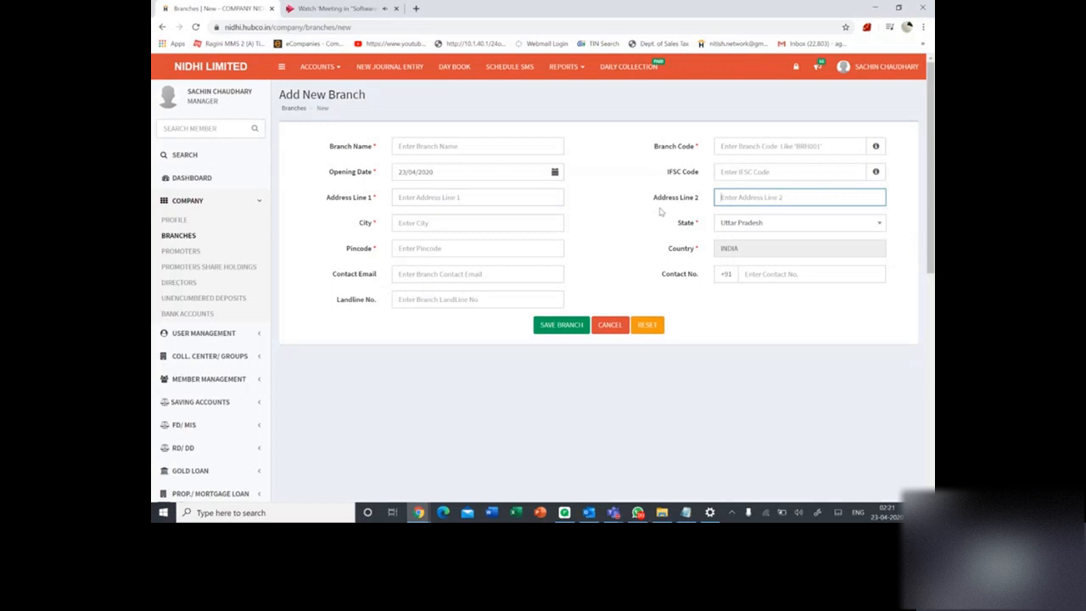
left_click(516, 223)
left_click(770, 223)
left_click(616, 241)
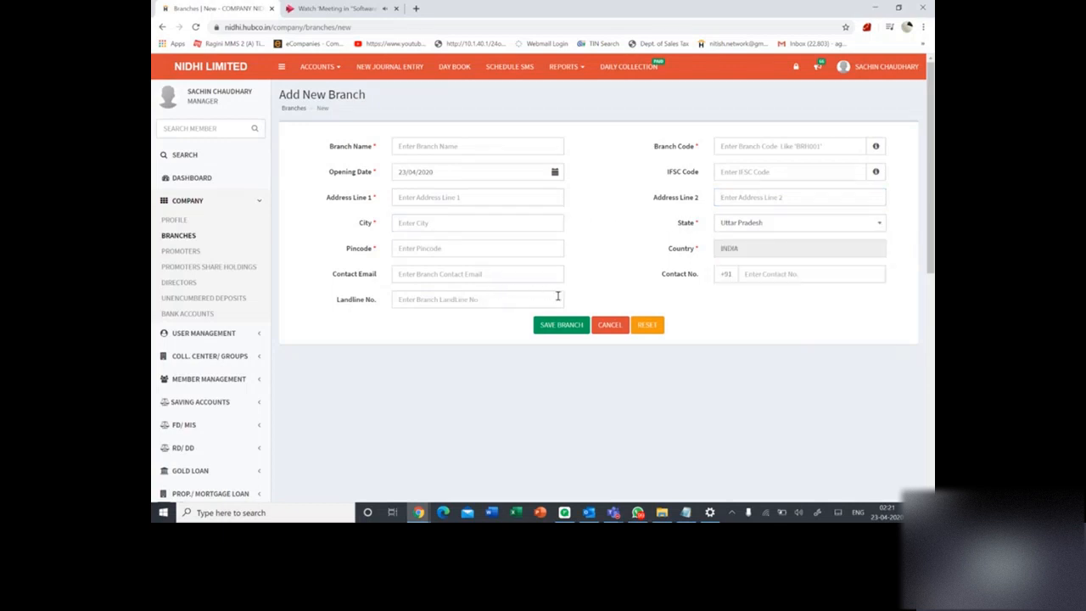
left_click(613, 327)
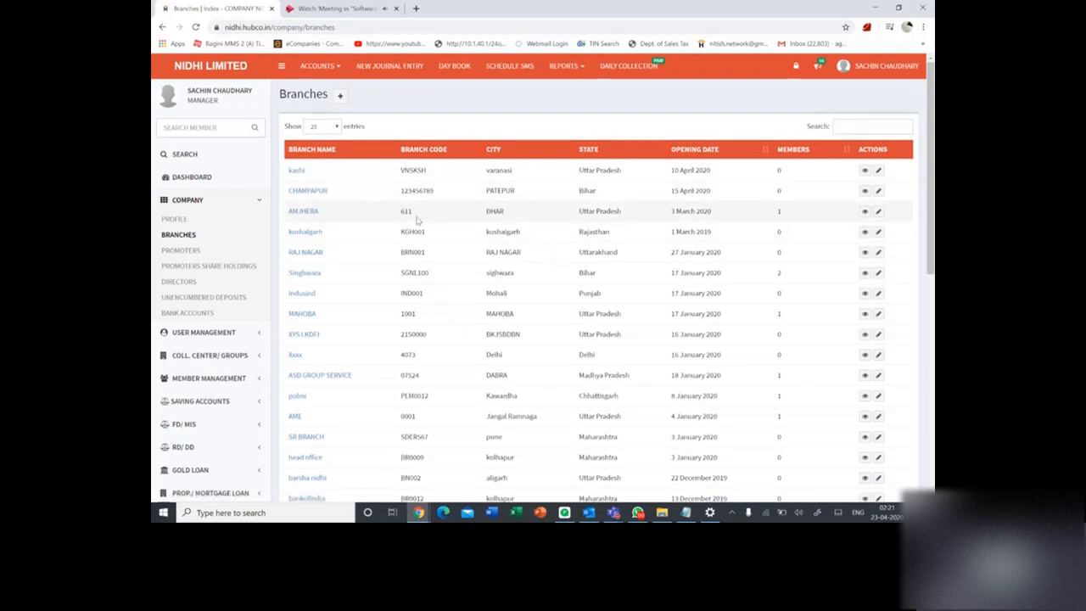
Step: Look through the list of existing branches with their codes, cities and opening dates
scroll(417, 221, "down", 1)
scroll(496, 237, "down", 3)
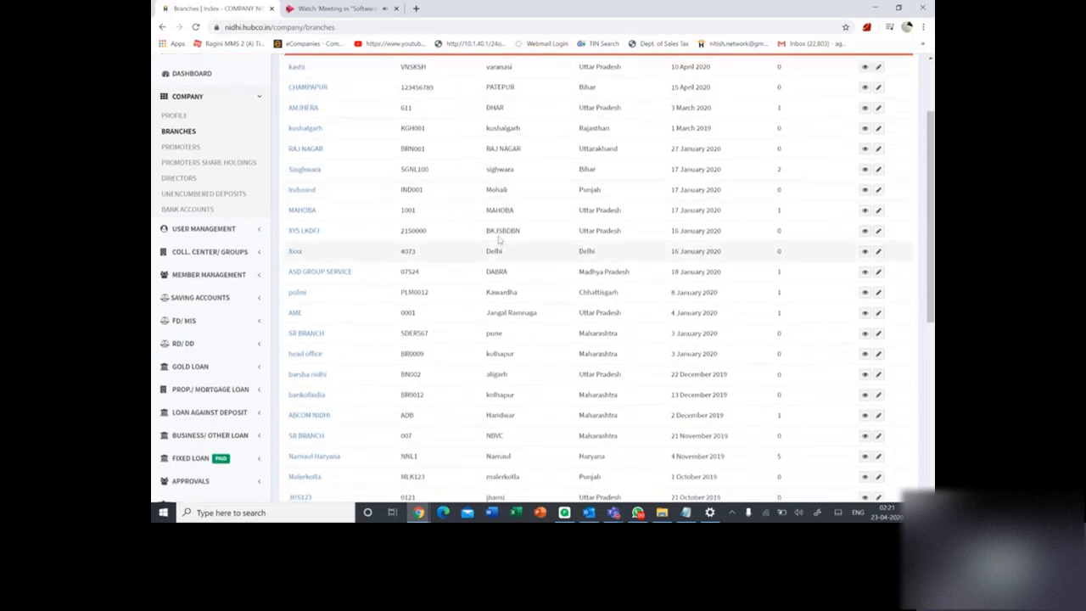
scroll(493, 229, "up", 4)
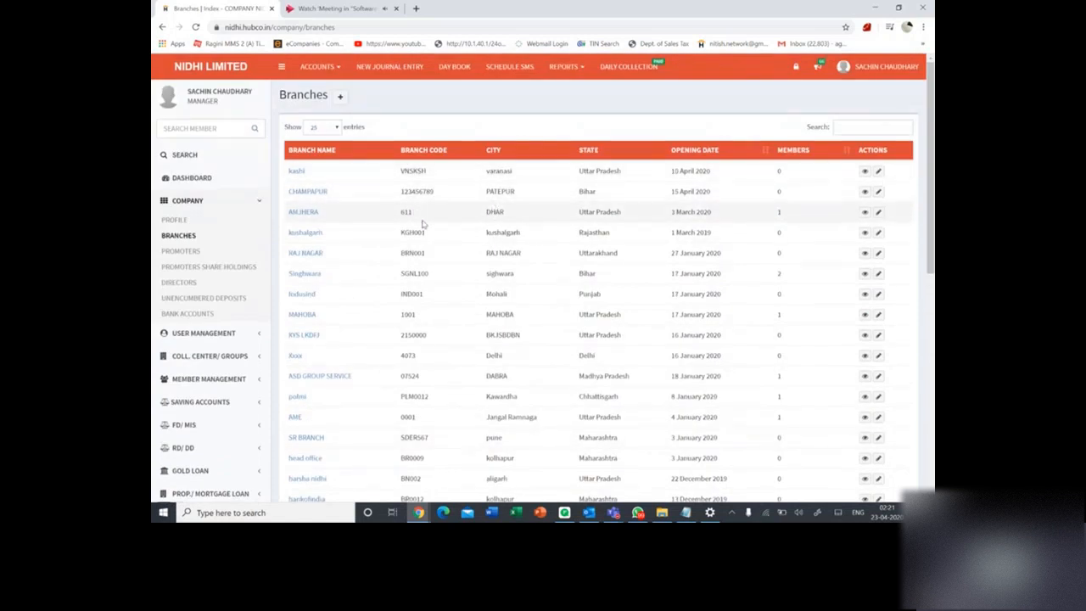
scroll(421, 226, "down", 2)
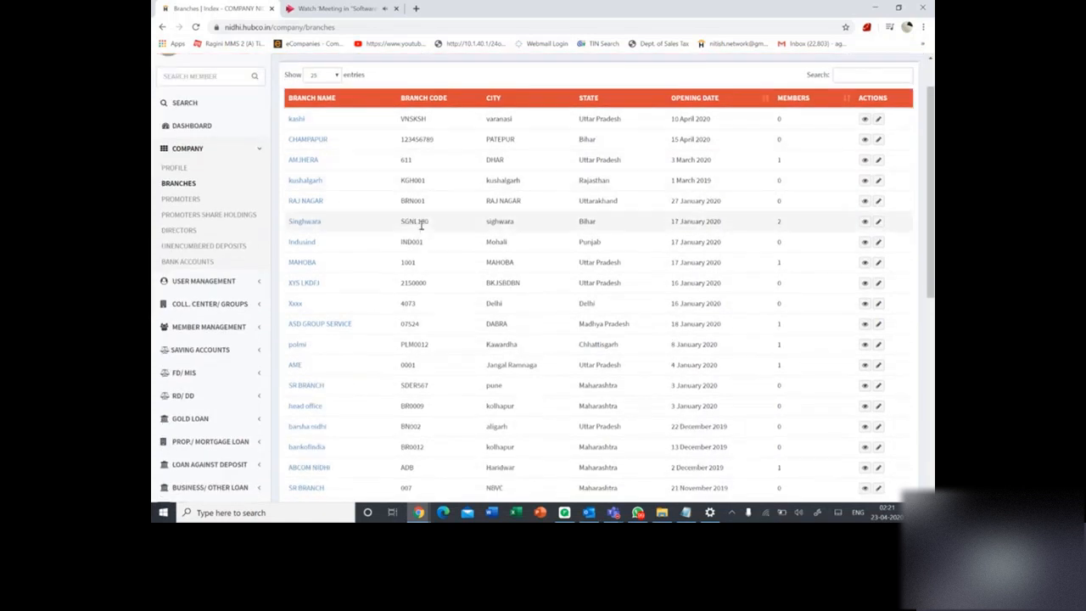
scroll(375, 209, "up", 2)
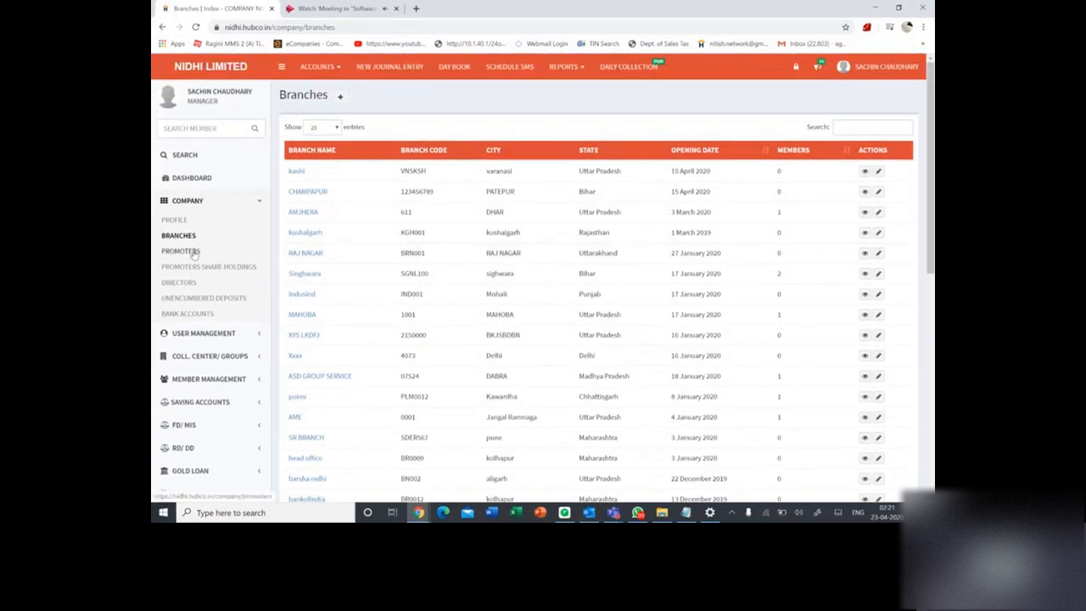
Step: Open the company's promoters list and look through its entries
left_click(192, 252)
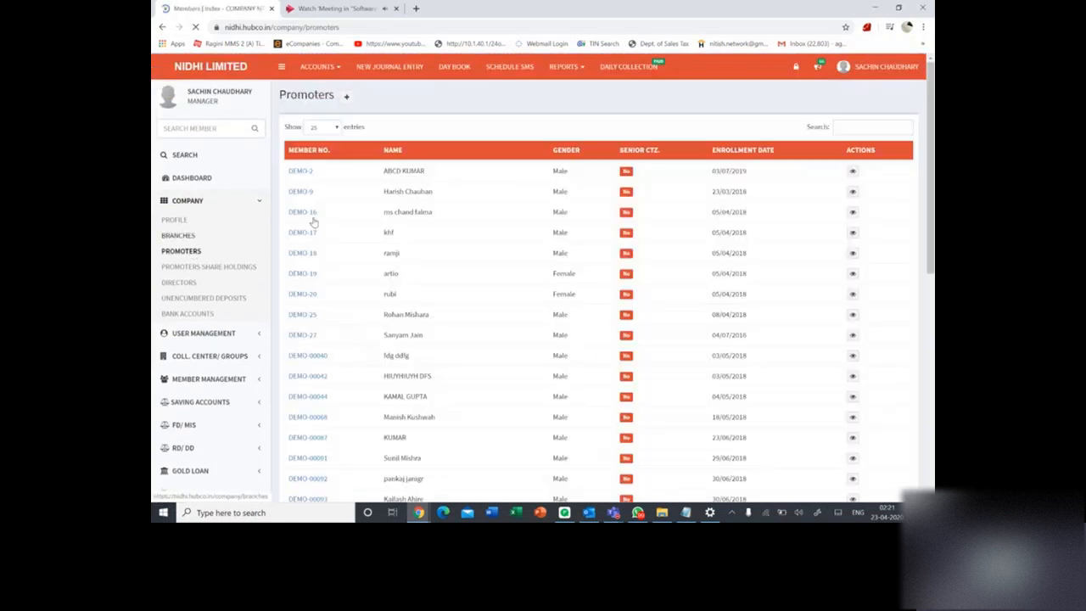
scroll(535, 209, "down", 2)
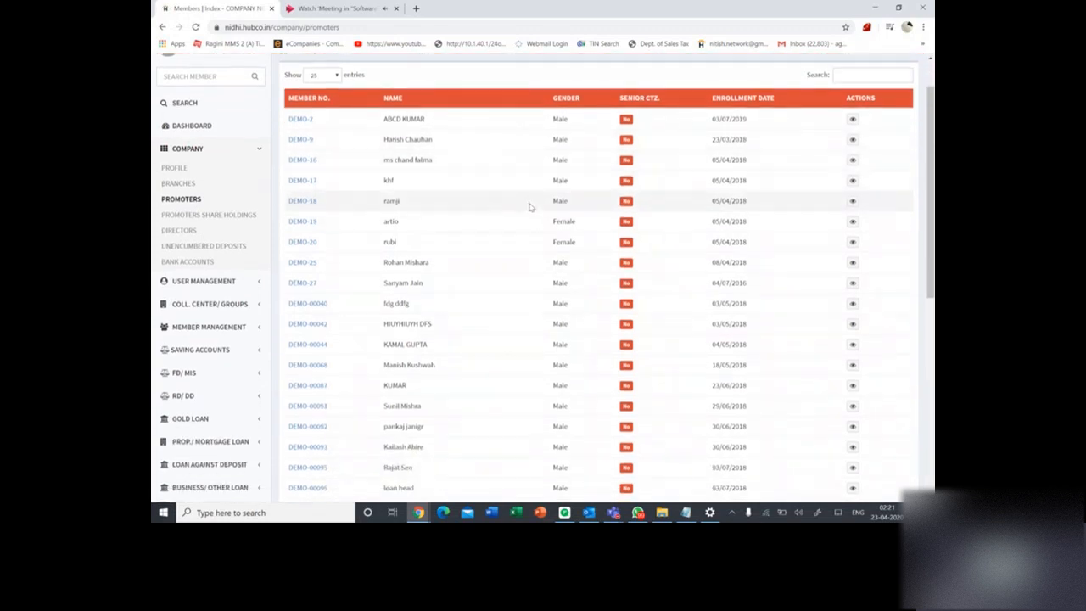
scroll(518, 201, "up", 2)
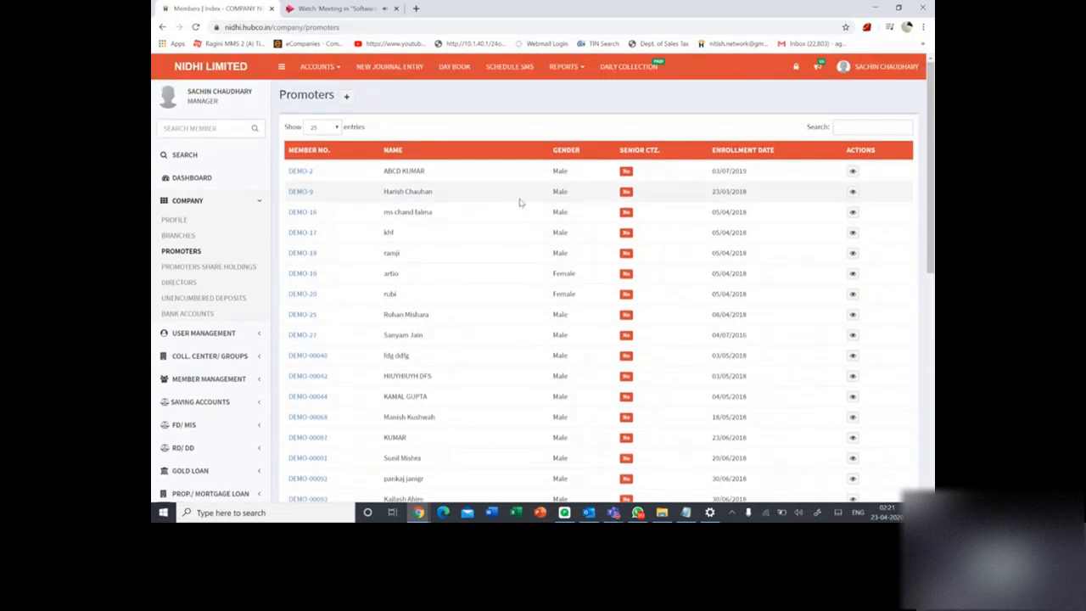
Step: Open the new promoter form, go through its promoter info, KYC, nominee and extra settings sections, and cancel it
left_click(346, 96)
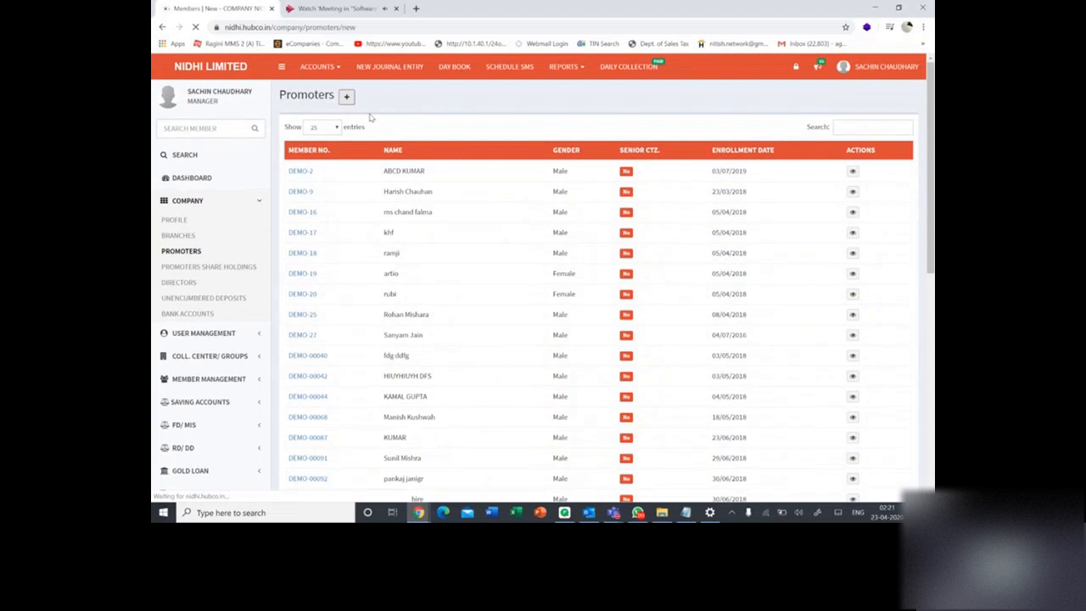
scroll(437, 188, "down", 3)
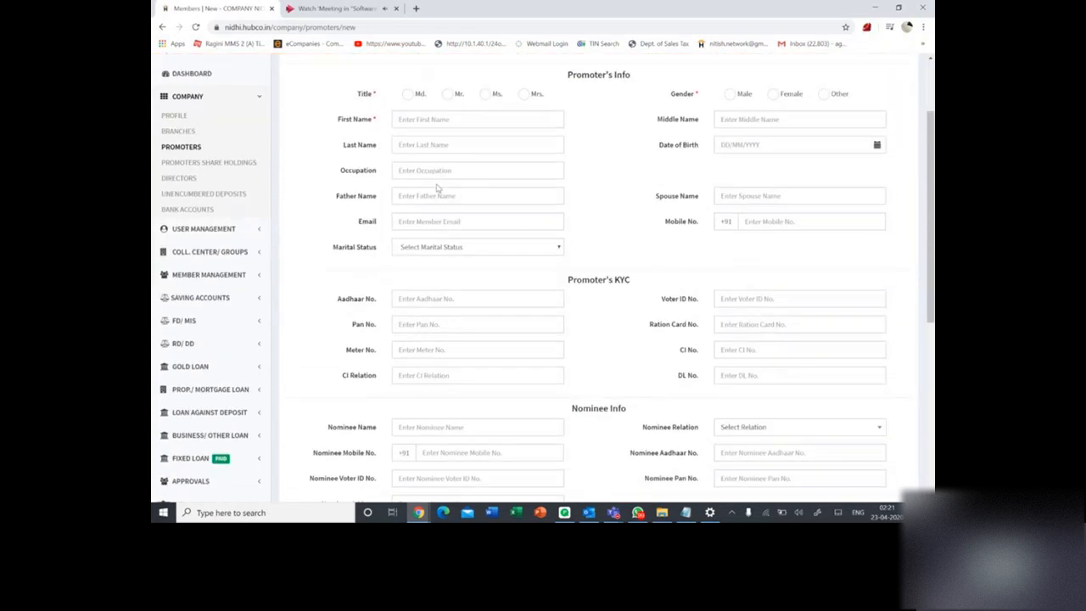
scroll(437, 189, "down", 3)
scroll(451, 211, "up", 1)
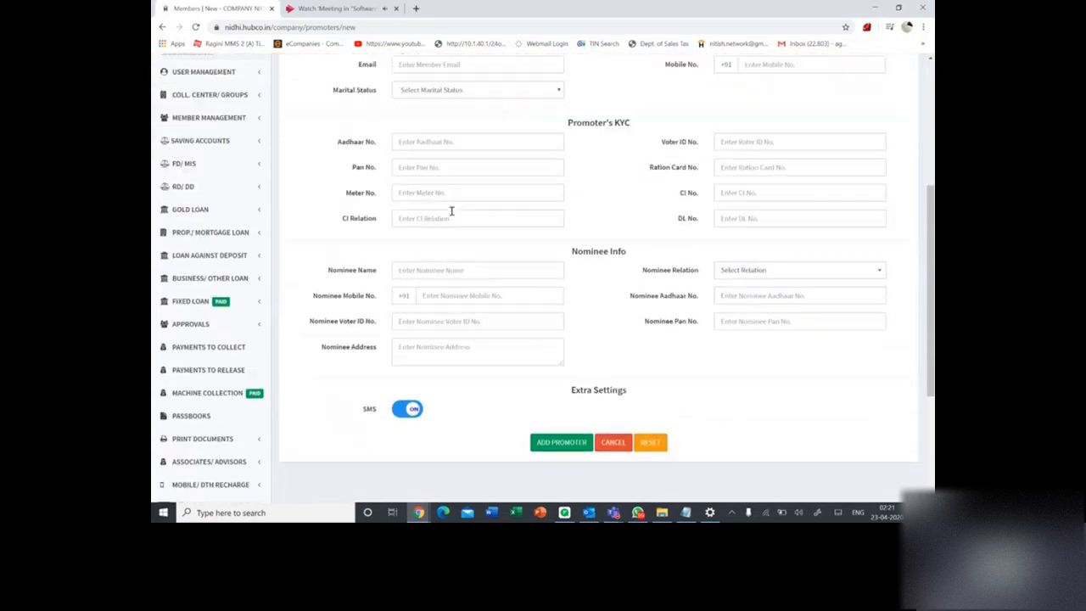
scroll(540, 375, "down", 2)
left_click(613, 391)
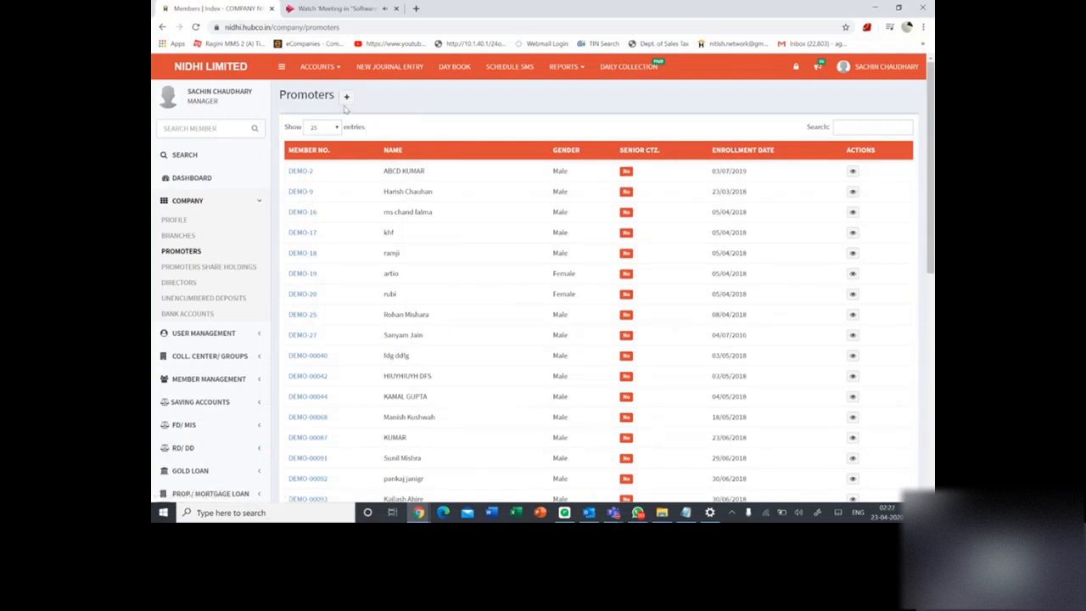
Step: View the first listed promoter's record, check its document upload page, and return without uploading anything
left_click(853, 170)
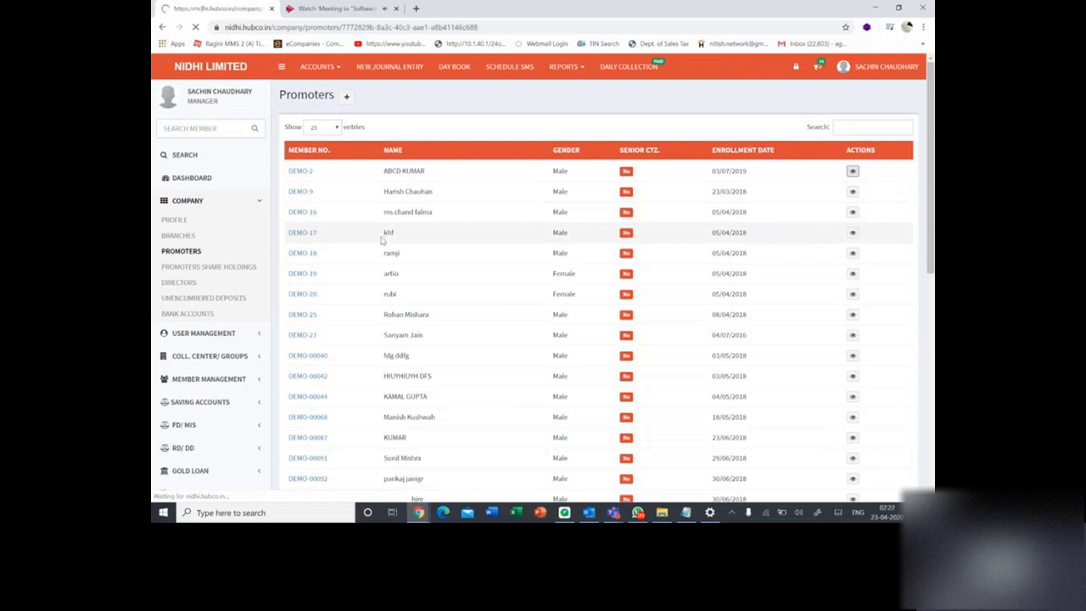
scroll(392, 365, "down", 3)
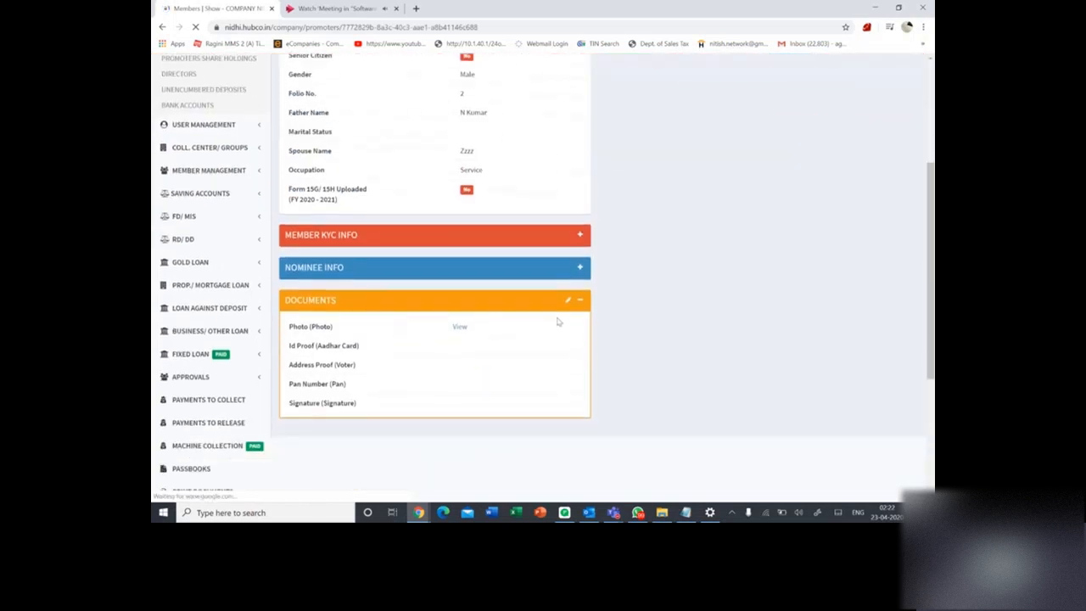
scroll(534, 325, "up", 3)
scroll(521, 379, "down", 3)
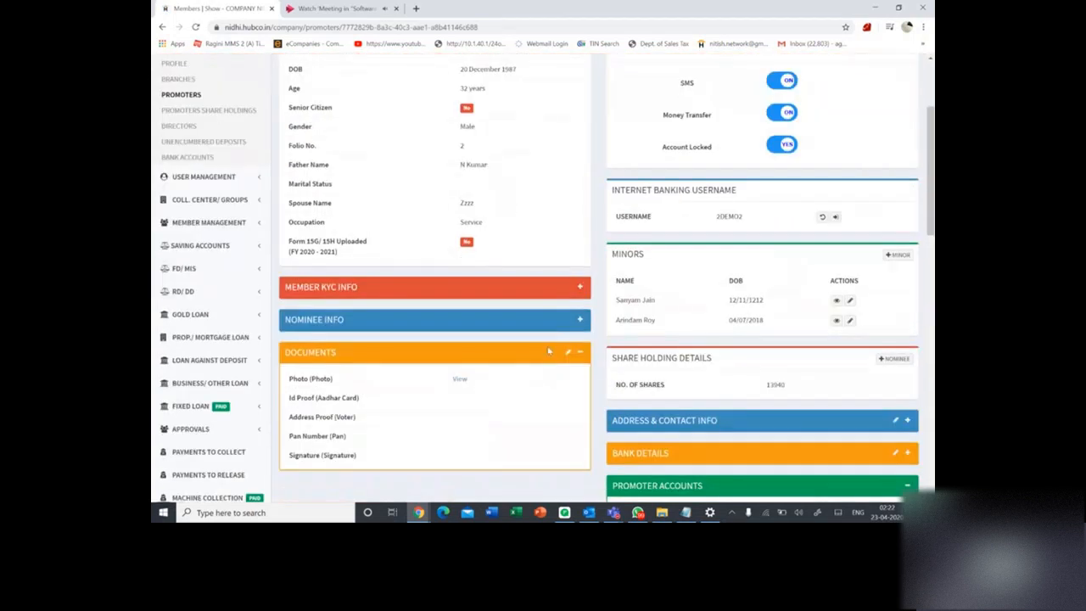
left_click(568, 351)
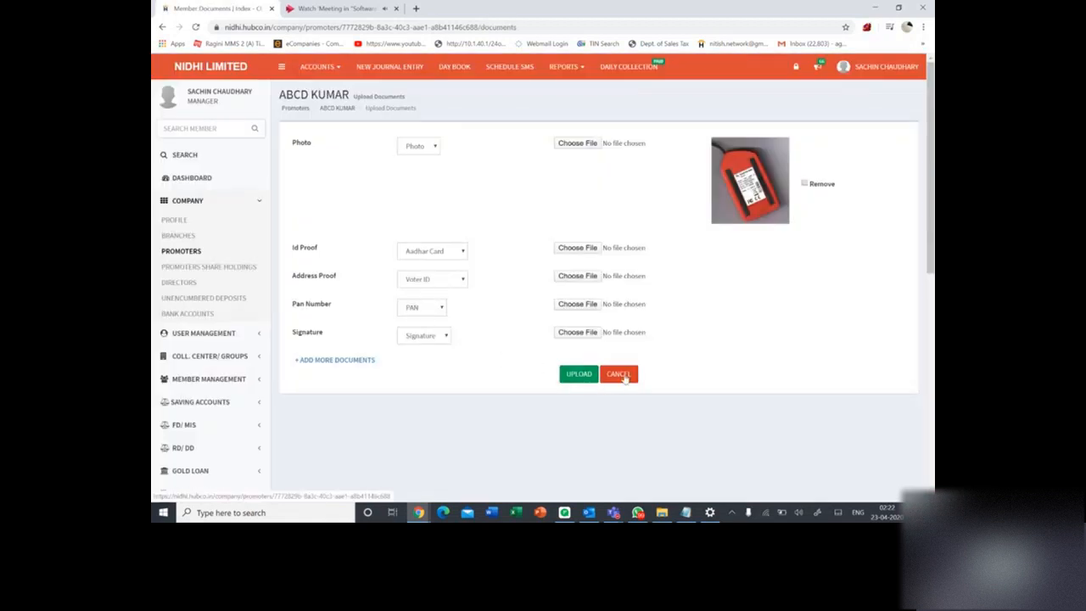
left_click(624, 377)
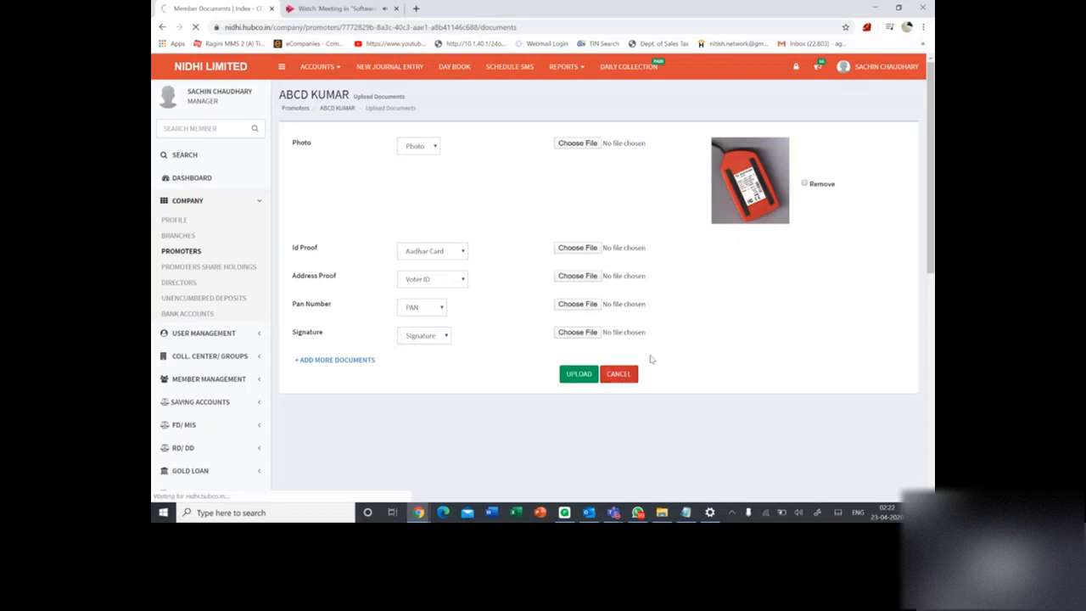
Step: Review the promoter's settings, internet banking, minors and share holding sections
scroll(728, 316, "down", 3)
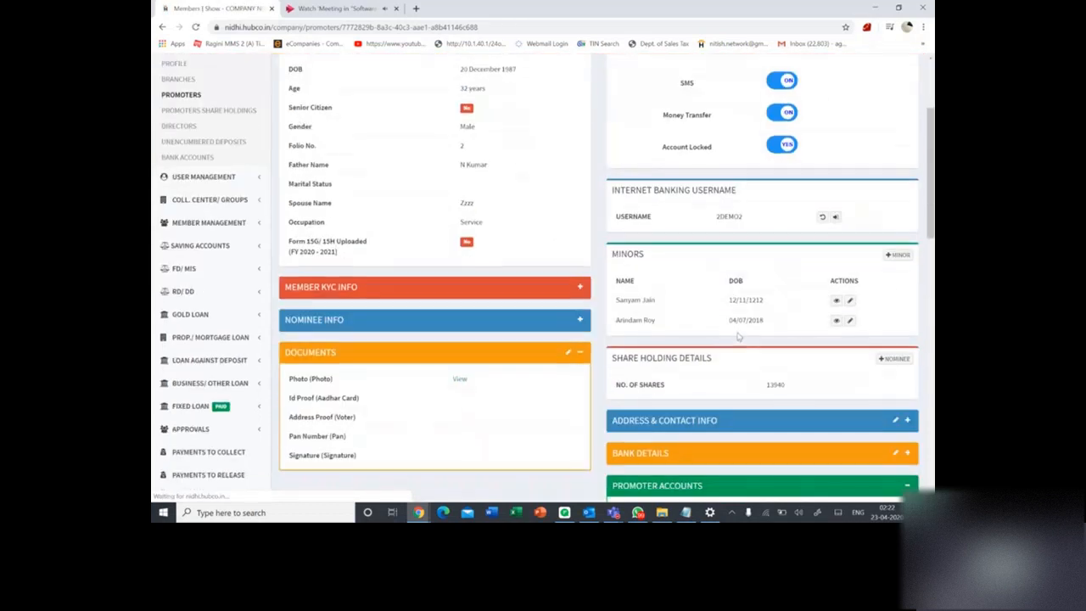
scroll(746, 354, "down", 1)
scroll(823, 374, "up", 4)
scroll(845, 375, "down", 2)
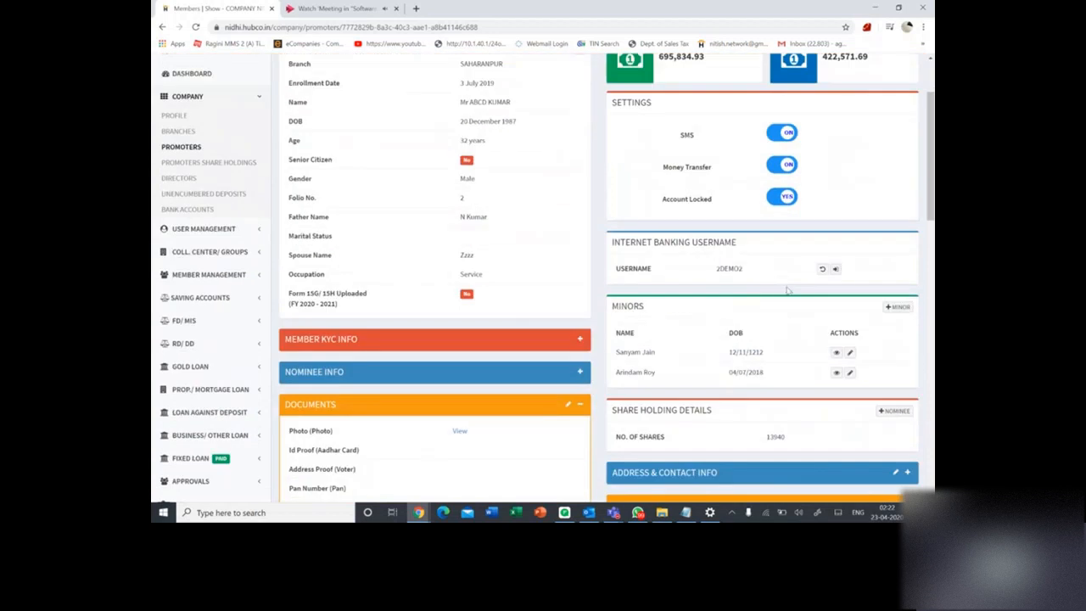
scroll(754, 343, "down", 3)
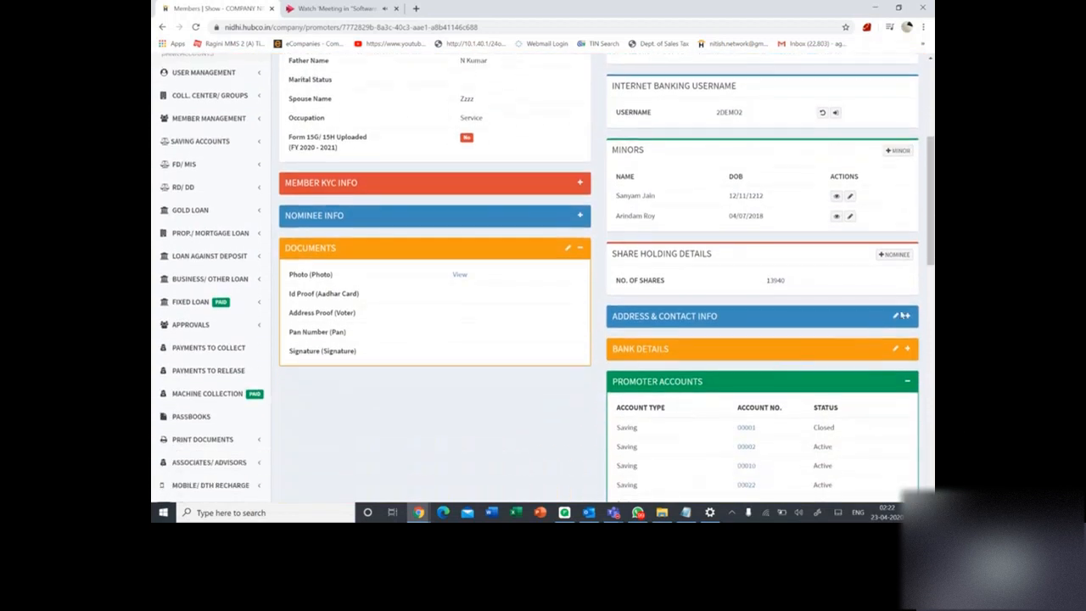
Step: Expand the promoter's address and contact info and bank details sections and review them
left_click(905, 318)
scroll(832, 350, "down", 3)
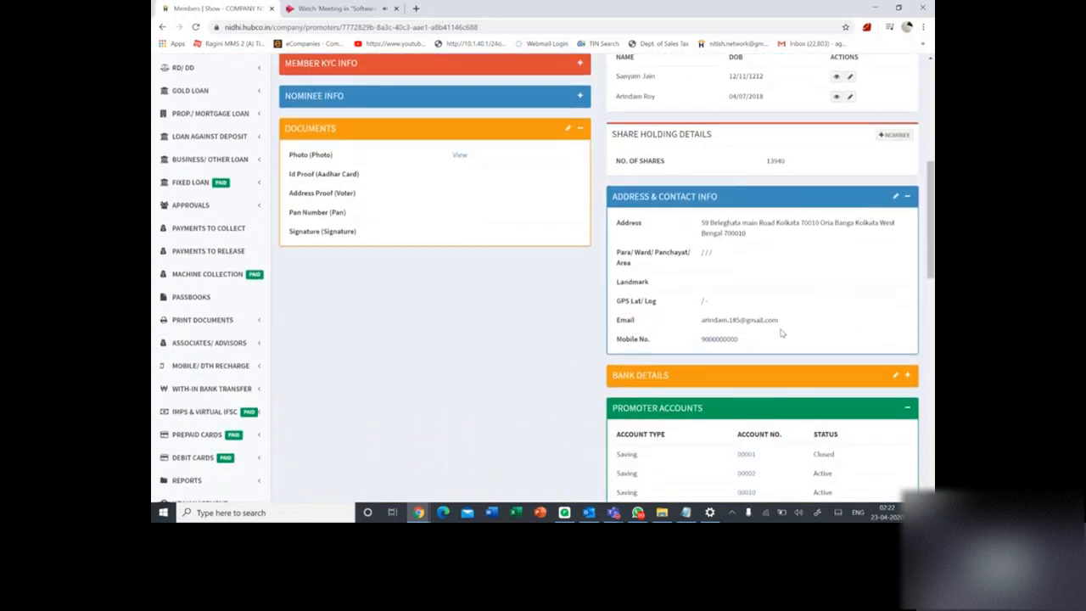
scroll(831, 351, "down", 2)
scroll(399, 212, "up", 7)
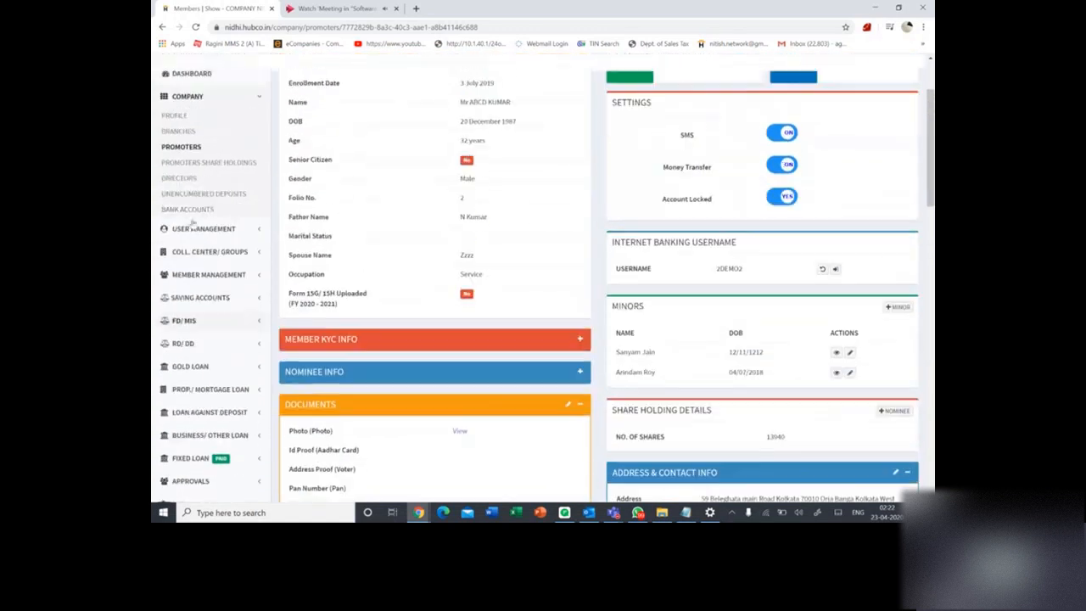
scroll(416, 263, "down", 4)
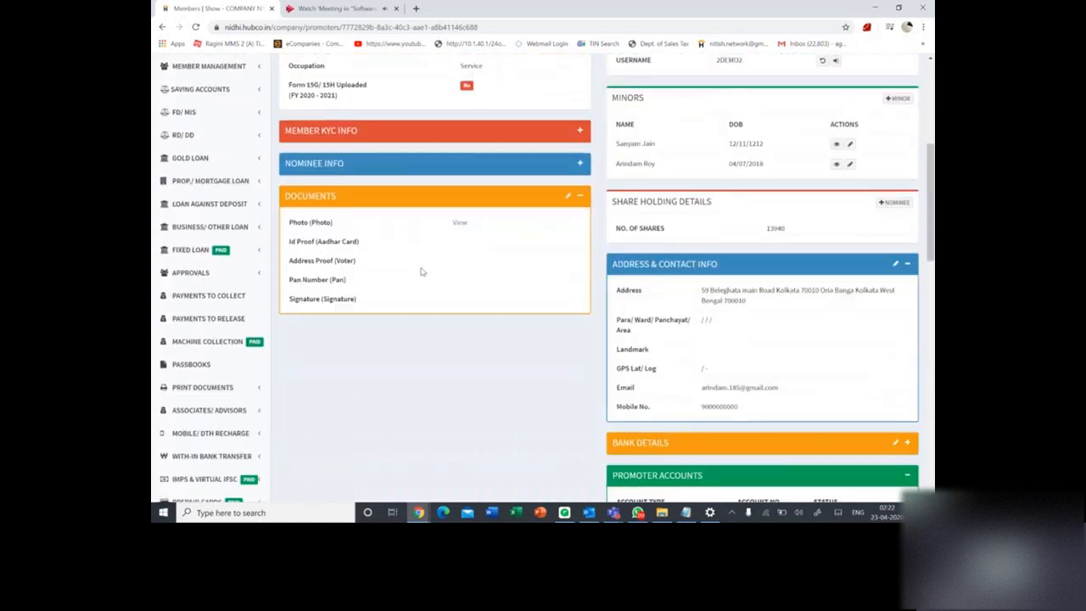
scroll(428, 280, "down", 2)
left_click(907, 337)
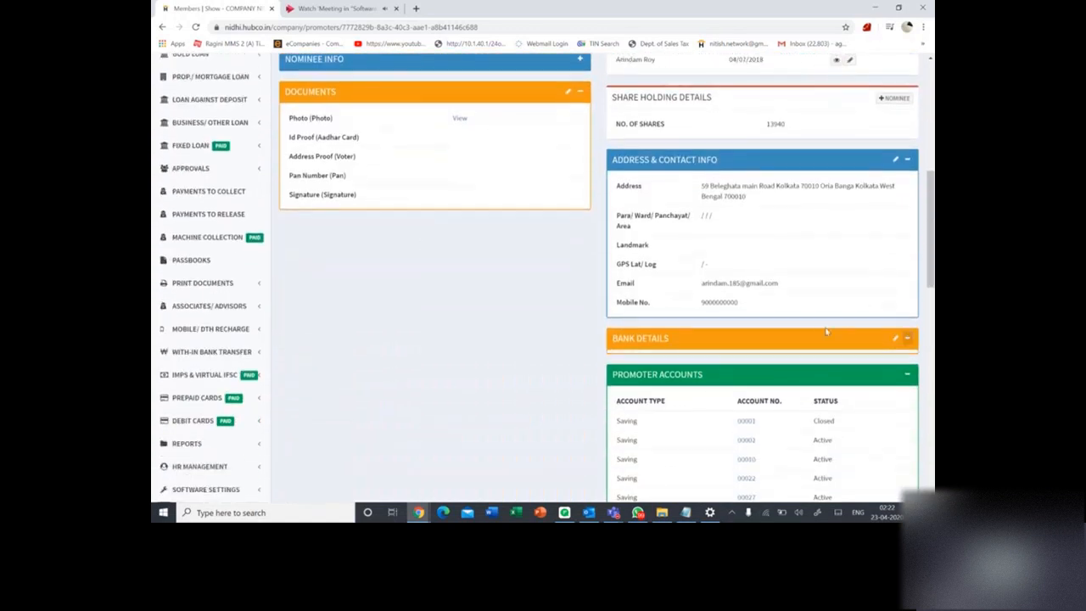
Step: Open the list of promoters' share holdings
scroll(196, 174, "up", 3)
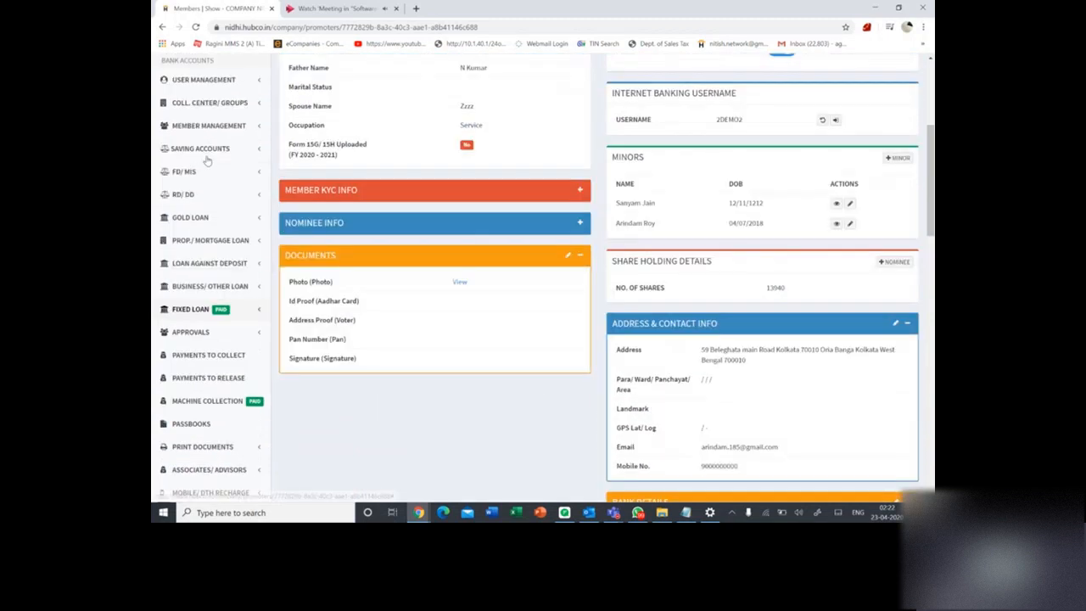
scroll(207, 161, "up", 5)
left_click(209, 267)
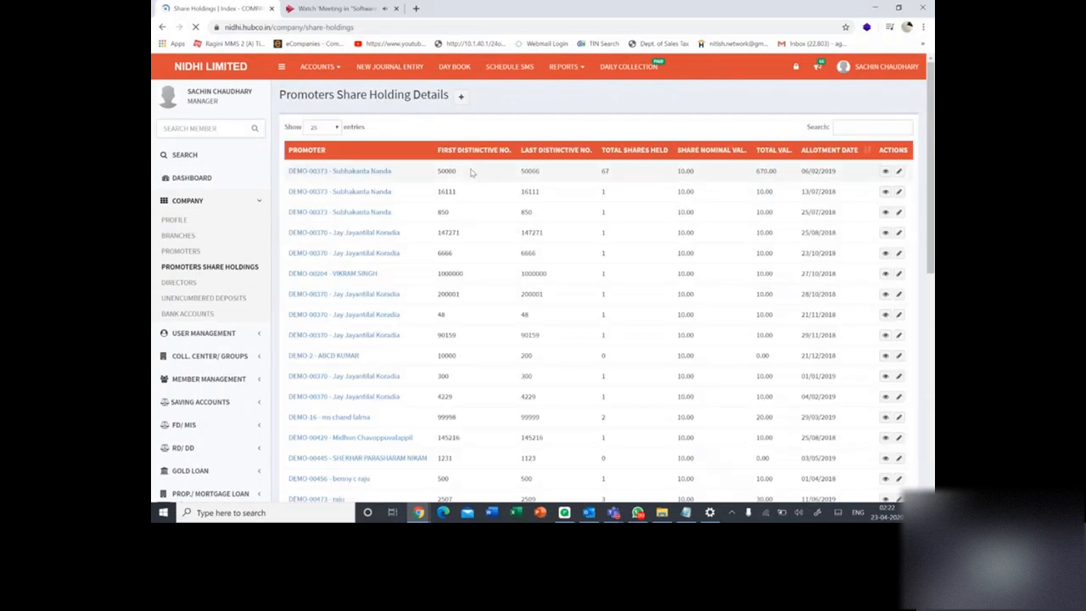
Step: View the form for allocating new shares to a promoter, cancel it, and review the share holdings list
left_click(461, 96)
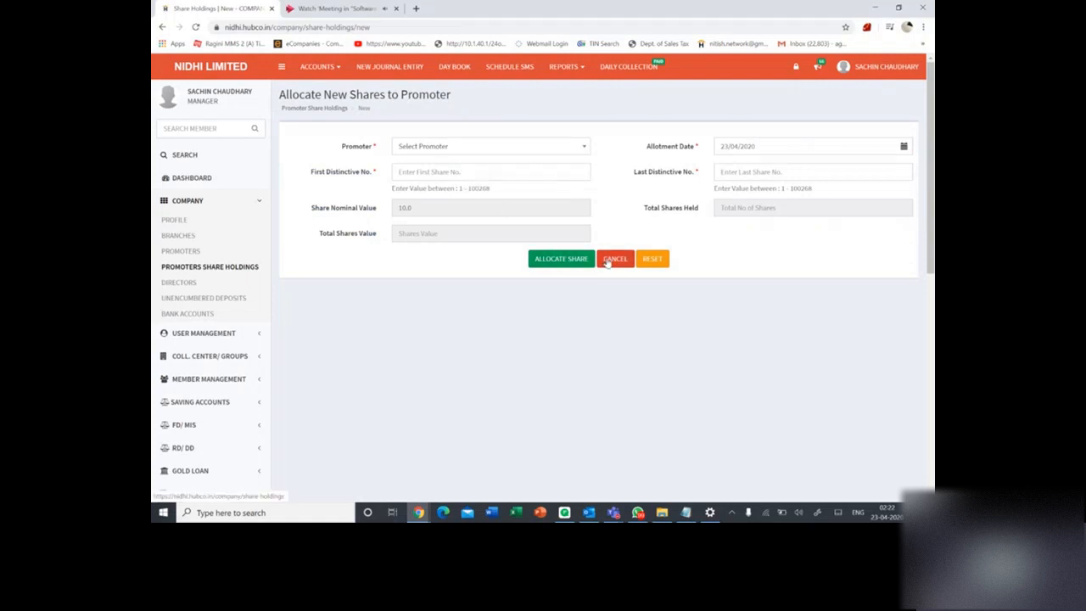
left_click(607, 259)
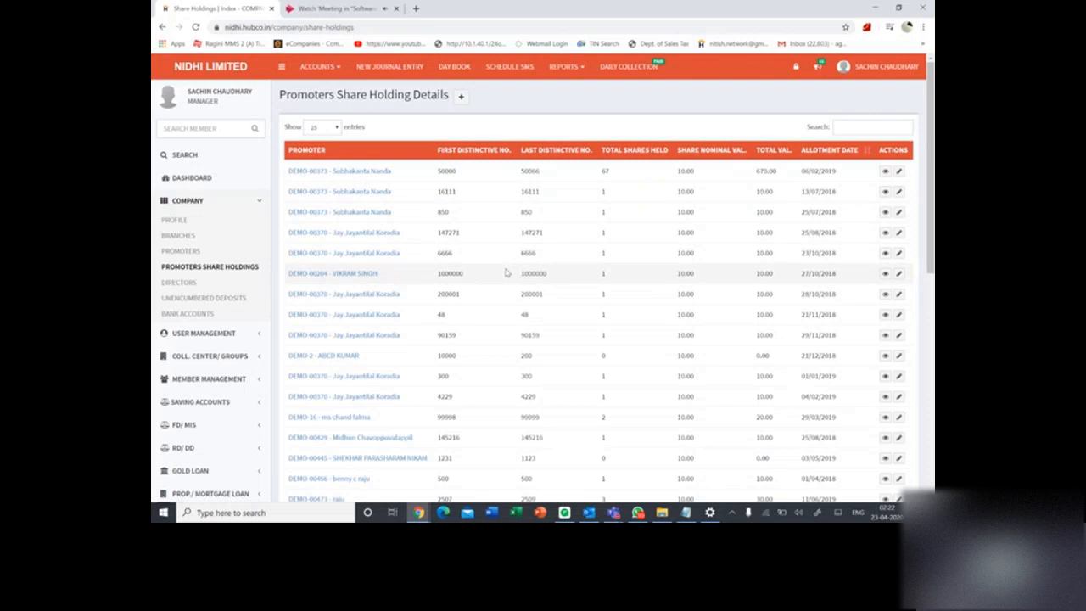
scroll(506, 272, "down", 1)
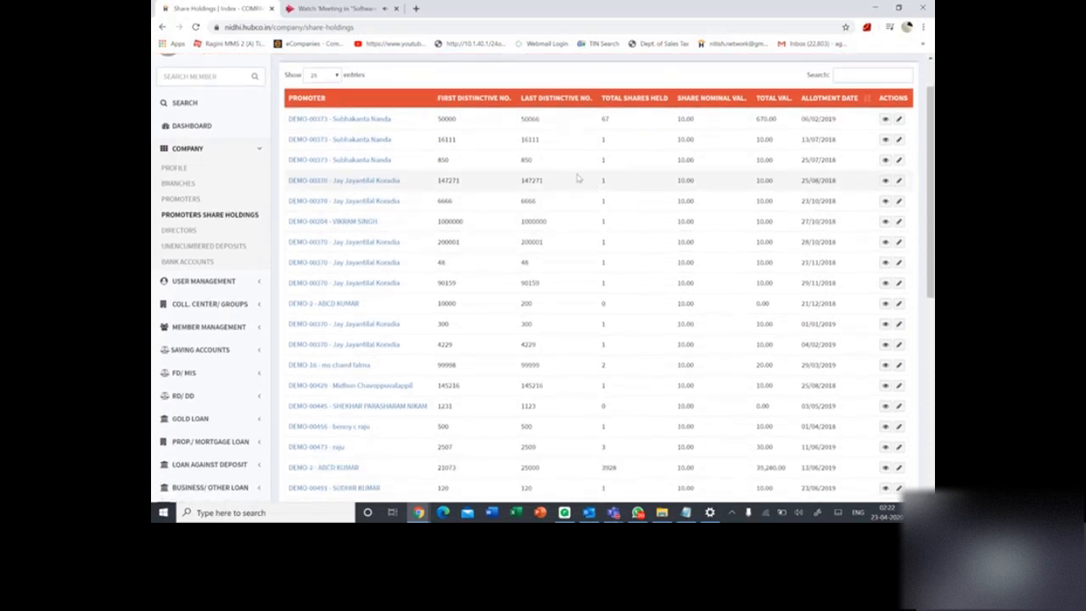
scroll(606, 160, "up", 1)
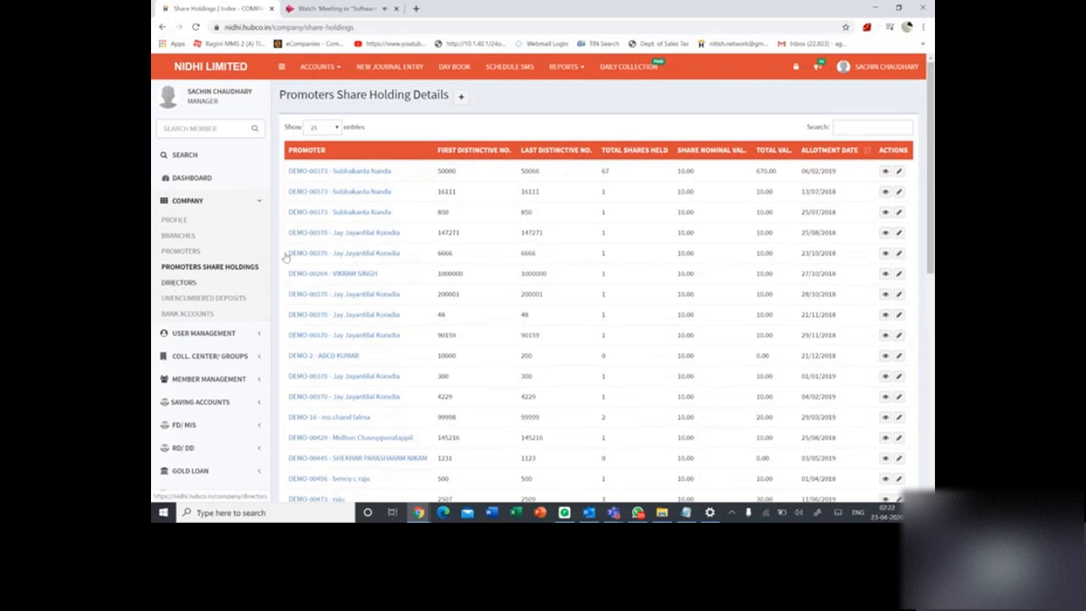
Step: Reopen the new share allocation form and look through the promoter choices without selecting one
left_click(461, 97)
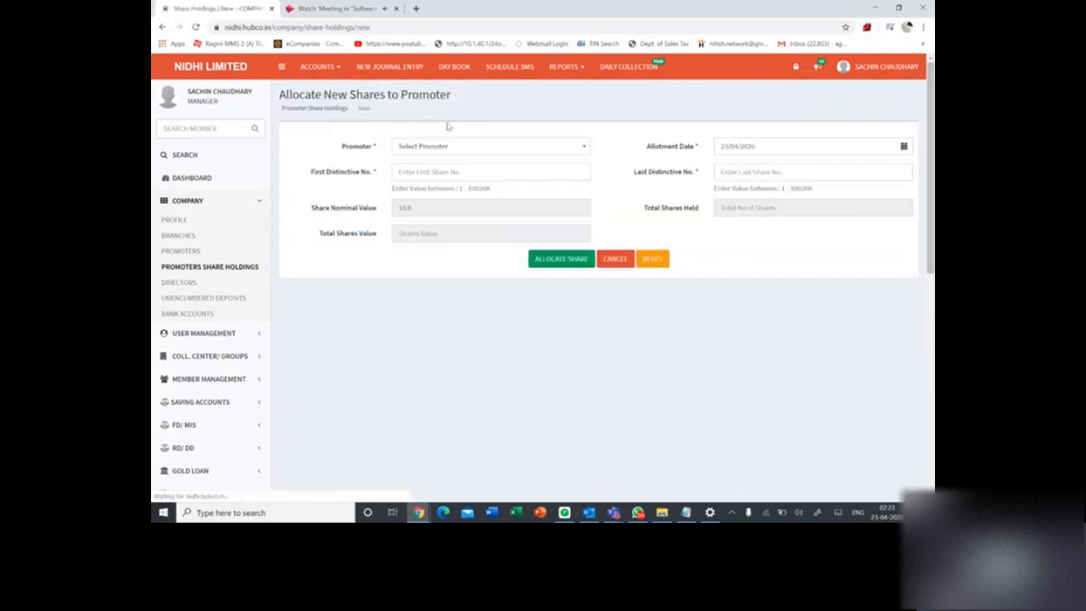
left_click(456, 150)
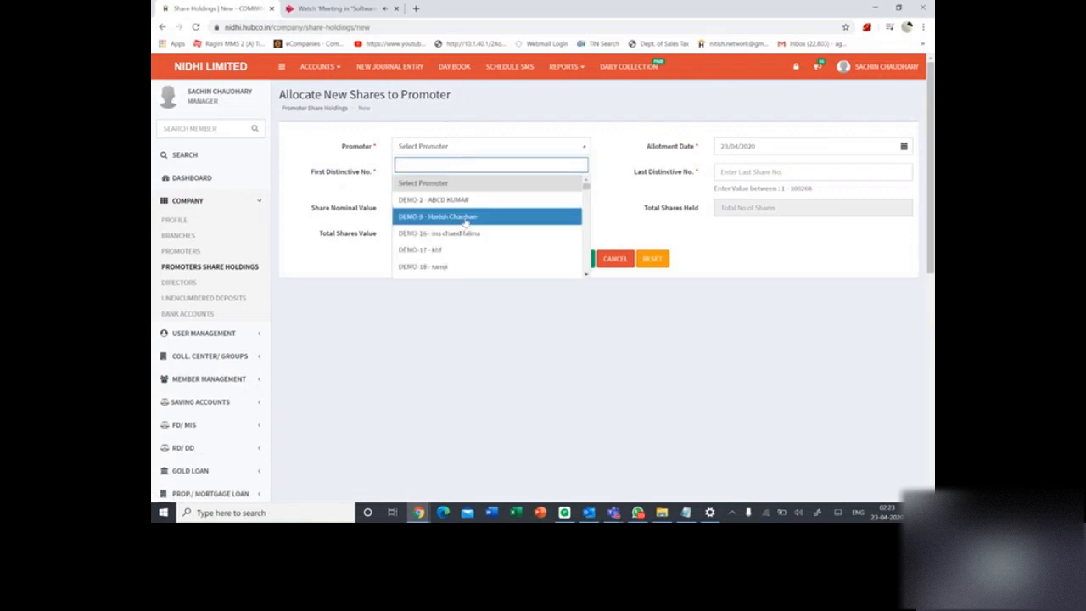
left_click(637, 166)
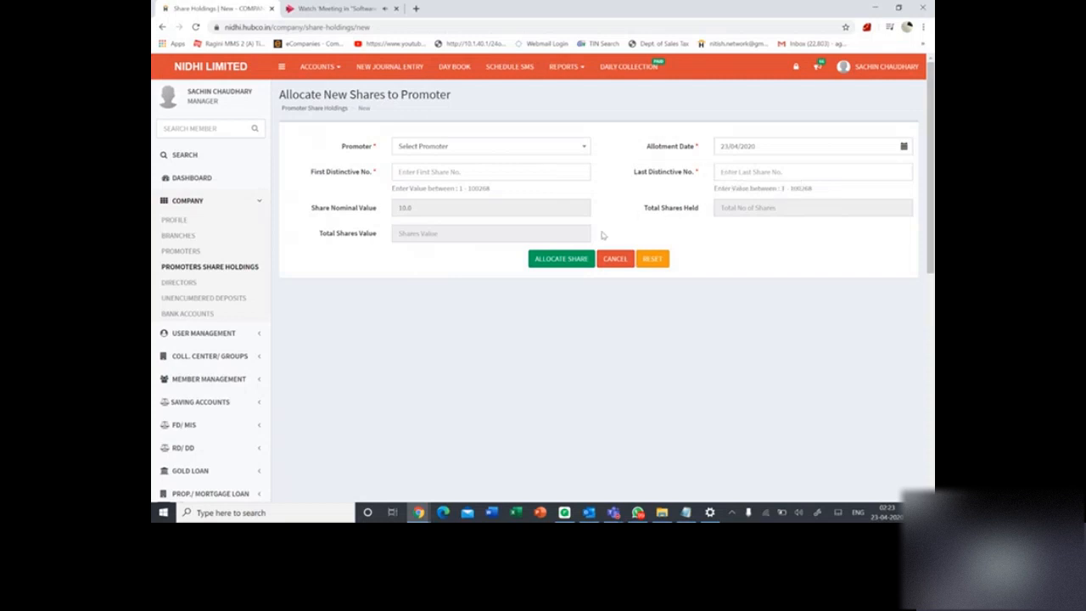
Step: Open the company's directors list and bring up the form for adding a new director
left_click(190, 284)
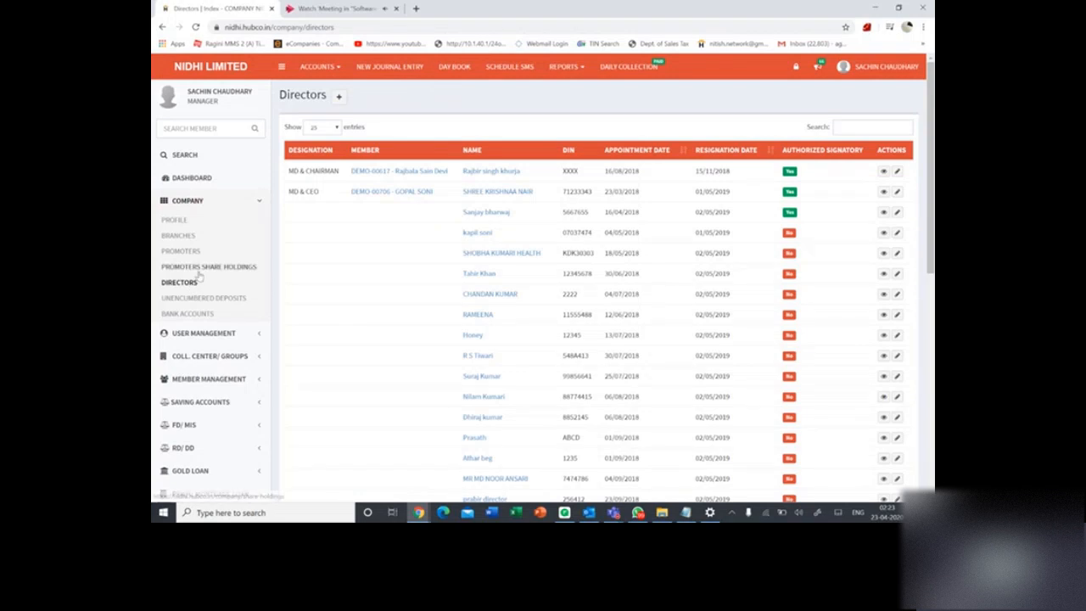
left_click(338, 96)
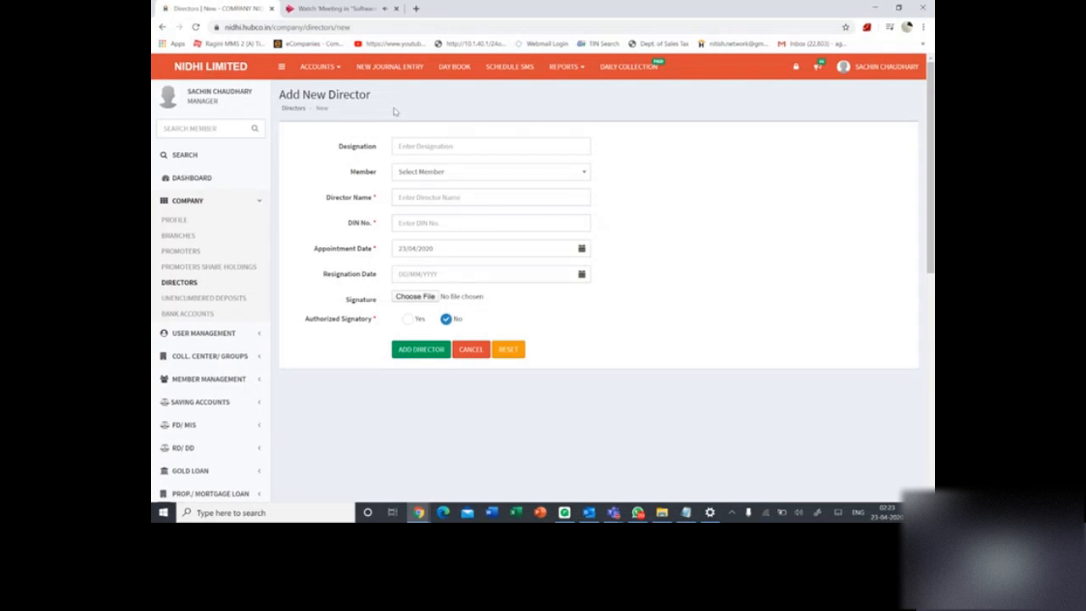
left_click(459, 146)
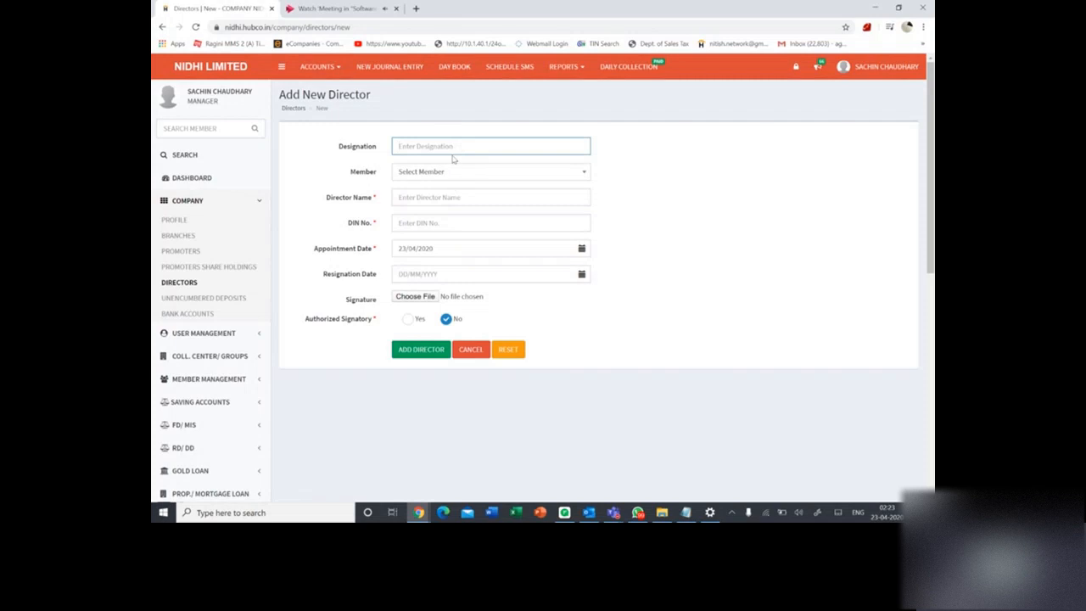
left_click(307, 107)
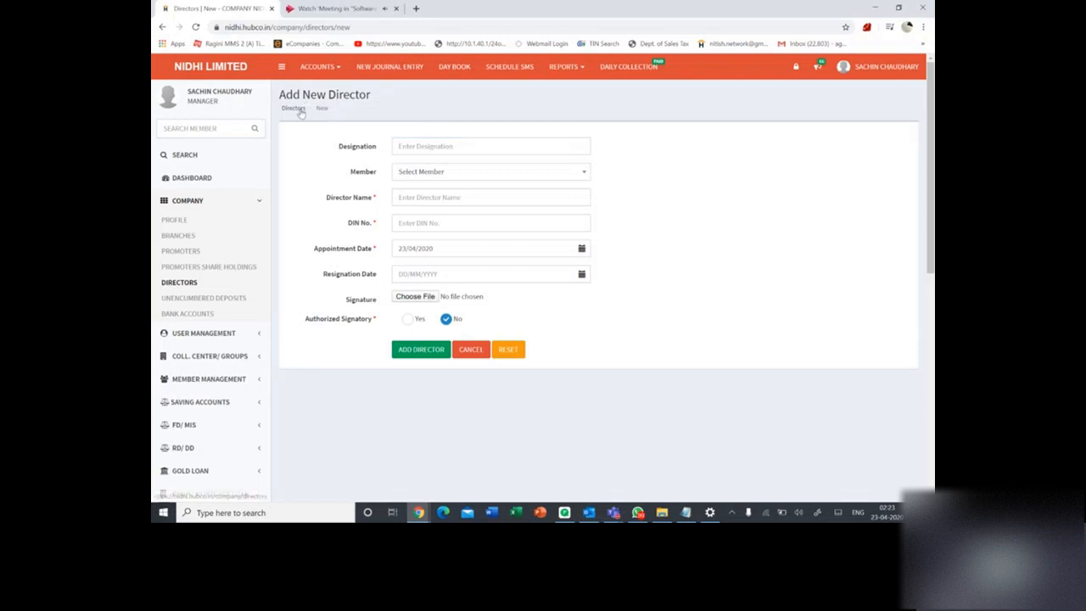
left_click(438, 151)
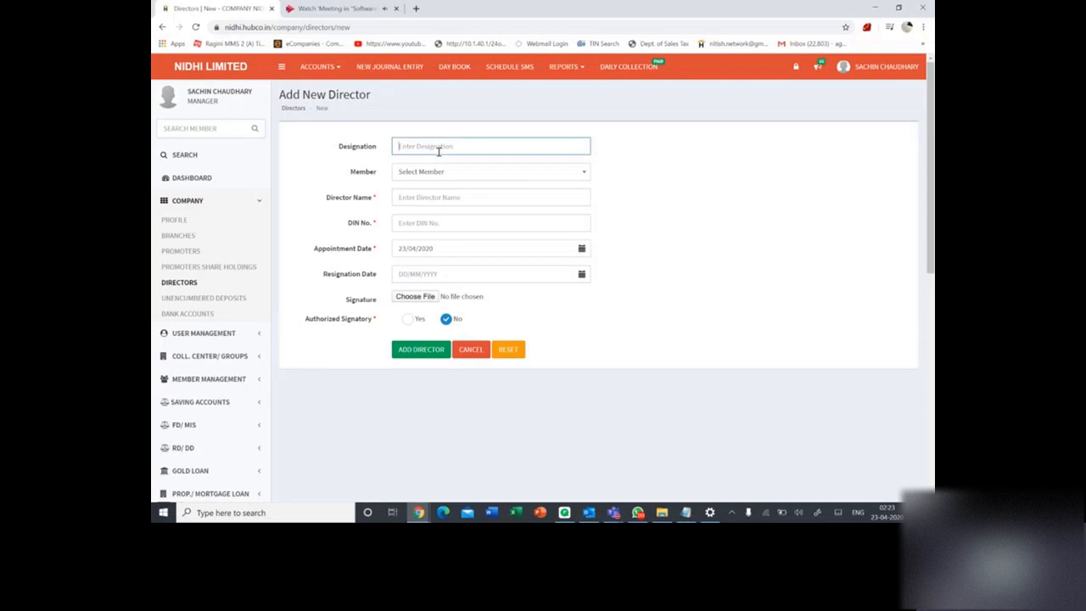
type("de")
key("BackSpace")
key("BackSpace")
type("d")
key("BackSpace")
Step: Review the new director form's member, director name and DIN fields, and set Authorized Signatory to Yes
left_click(491, 172)
left_click(639, 170)
left_click(475, 196)
left_click(621, 205)
left_click(474, 224)
left_click(624, 209)
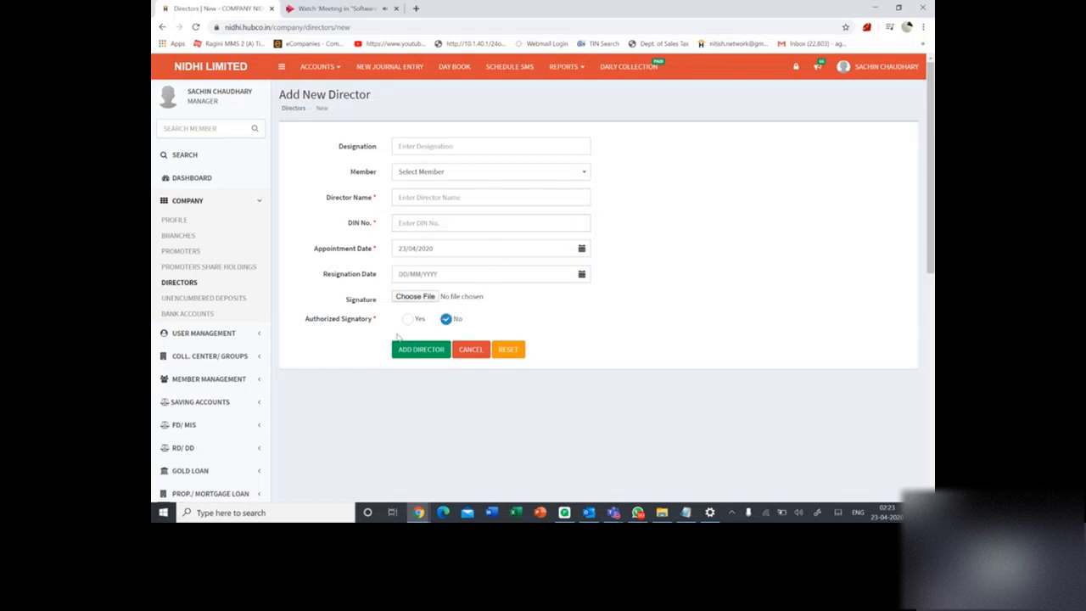
left_click(411, 320)
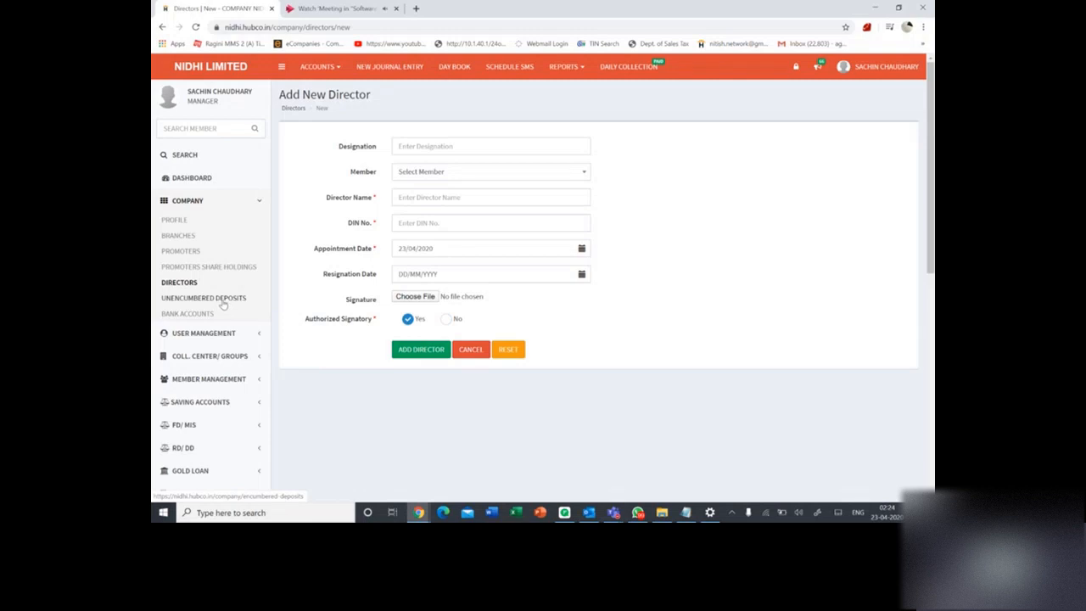
Step: Open the new unencumbered deposit form from the deposits list and check the deposit money option, leaving it at No
left_click(223, 302)
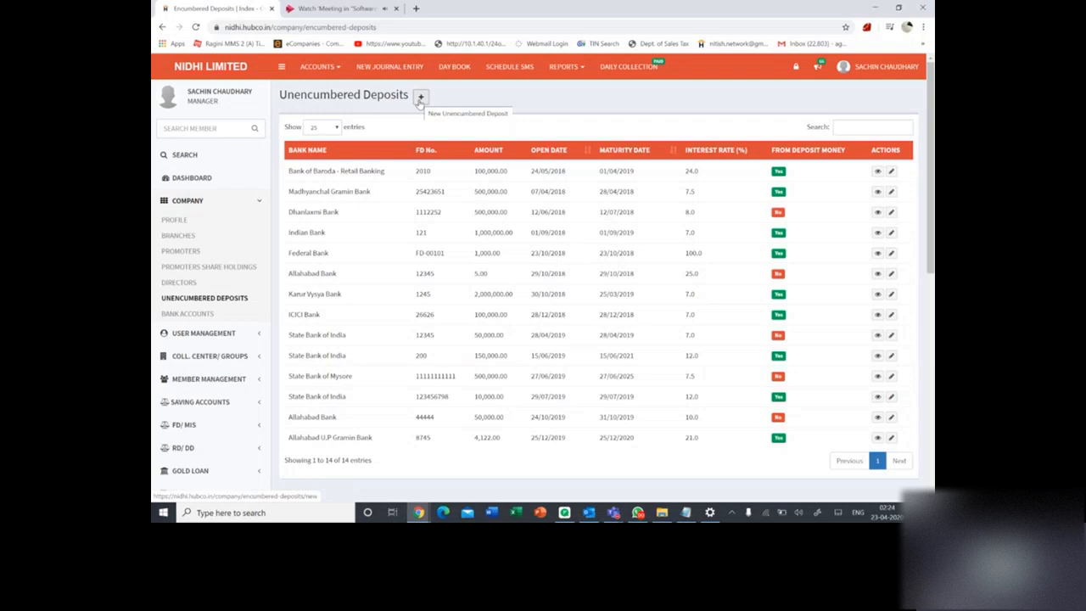
left_click(420, 98)
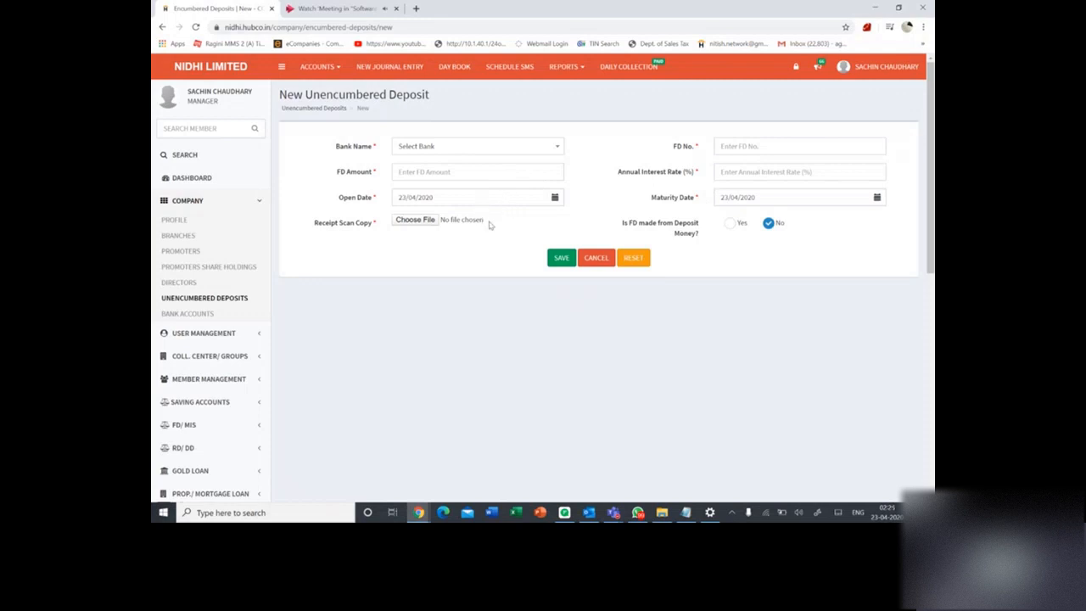
left_click(728, 224)
left_click(769, 223)
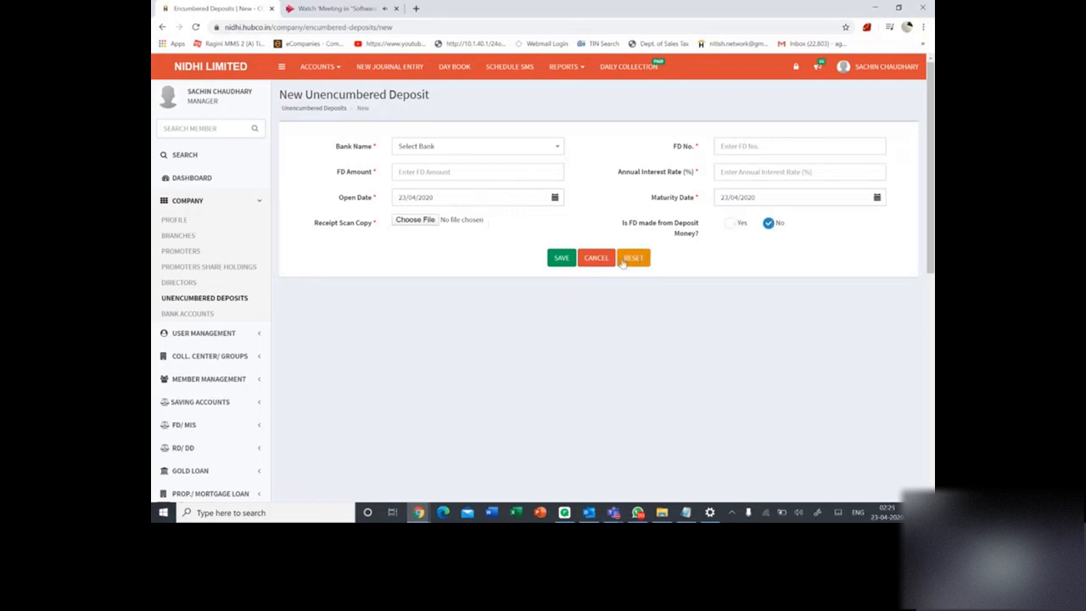
Step: Open the new bank account form from the bank accounts list and review its company branch, accounting bank and printing options
left_click(182, 315)
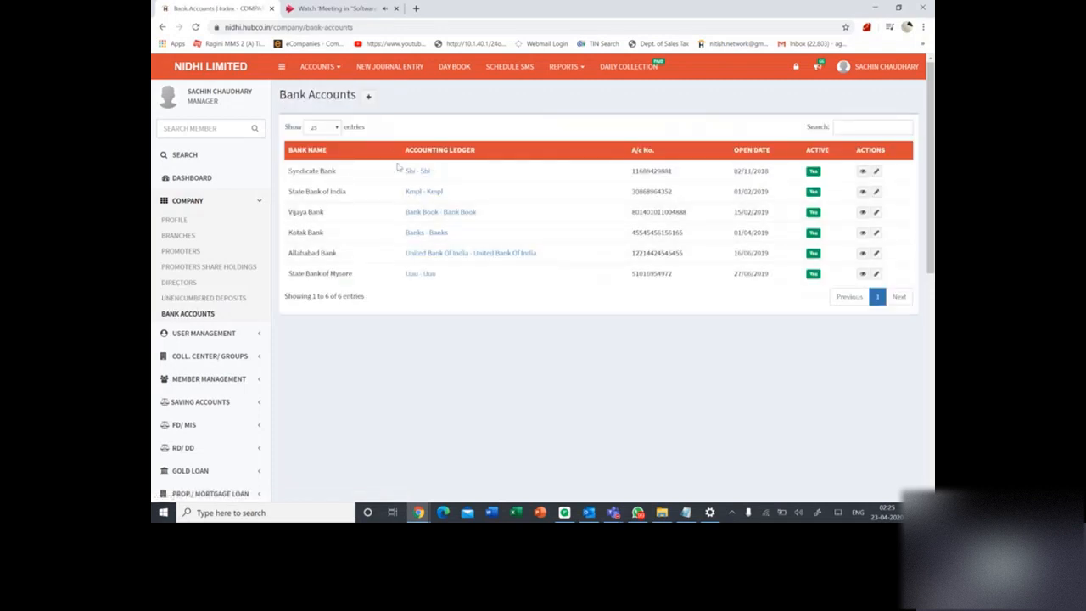
left_click(372, 102)
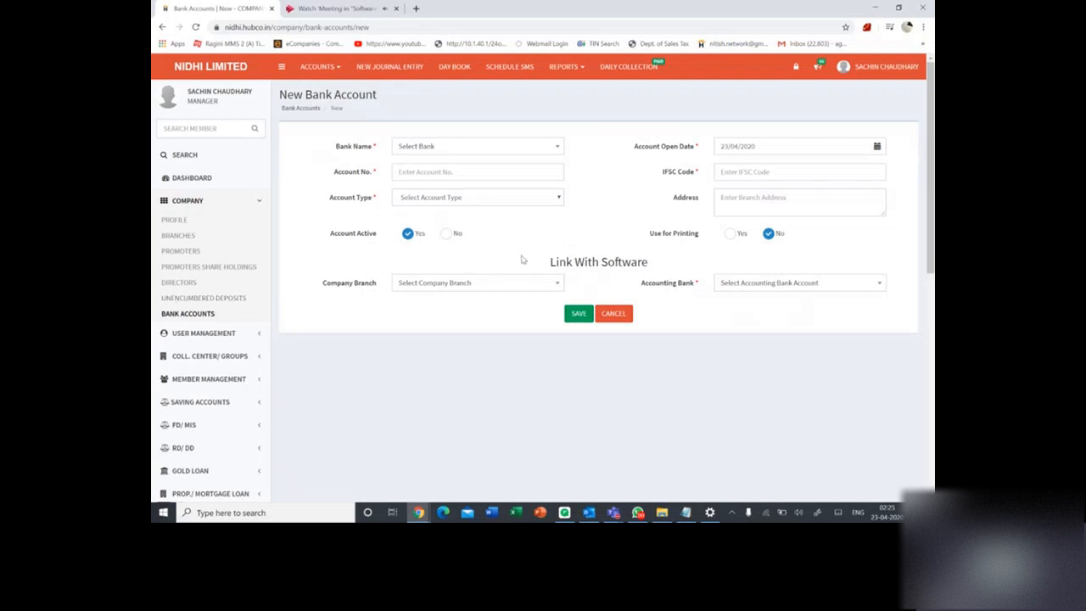
left_click(504, 285)
left_click(573, 259)
left_click(777, 282)
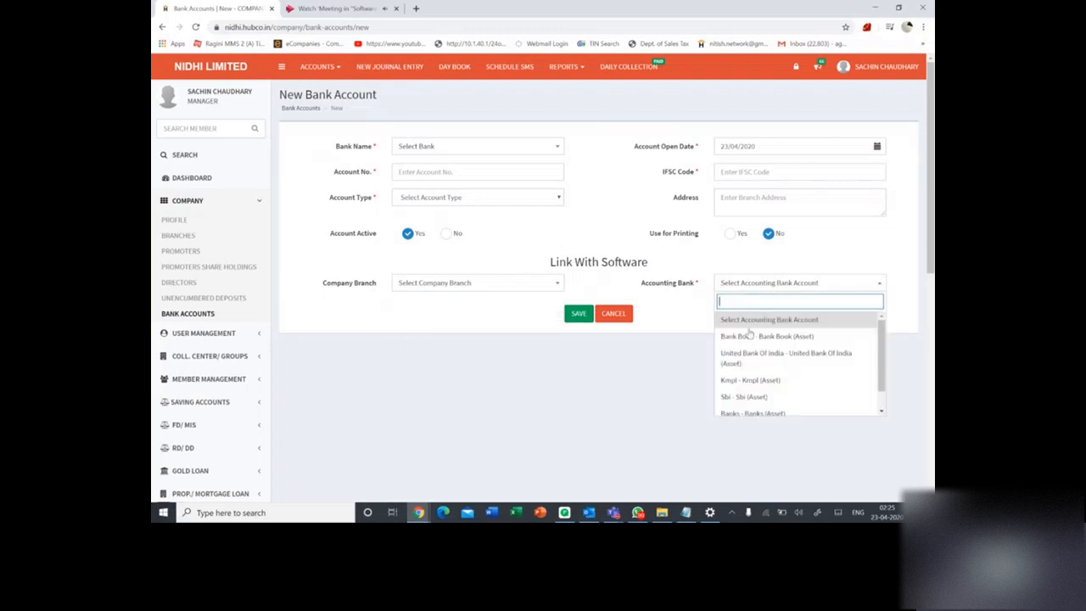
left_click(661, 323)
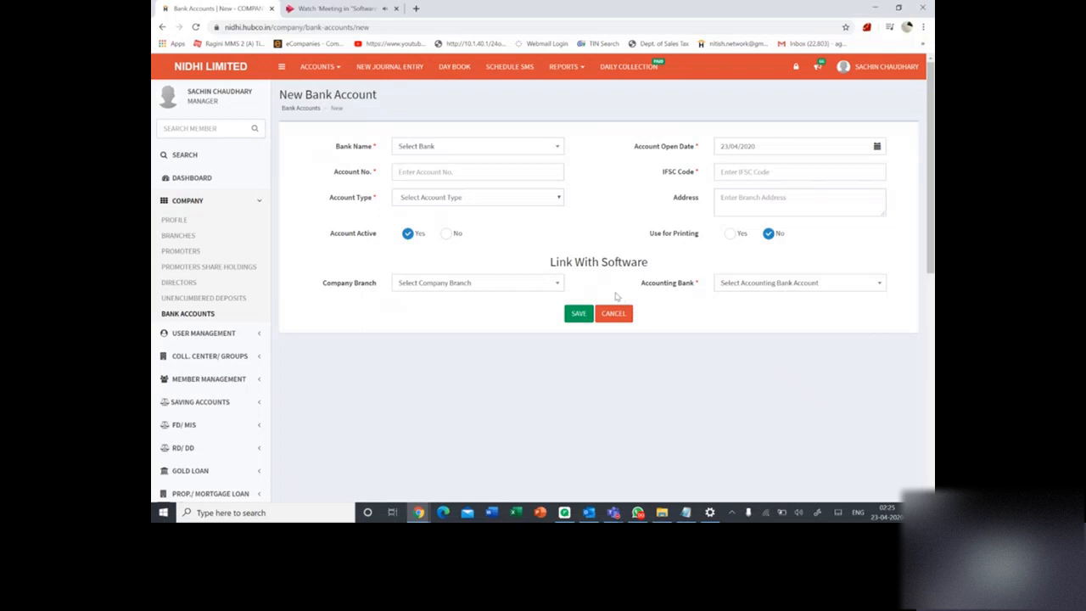
left_click(730, 233)
left_click(768, 233)
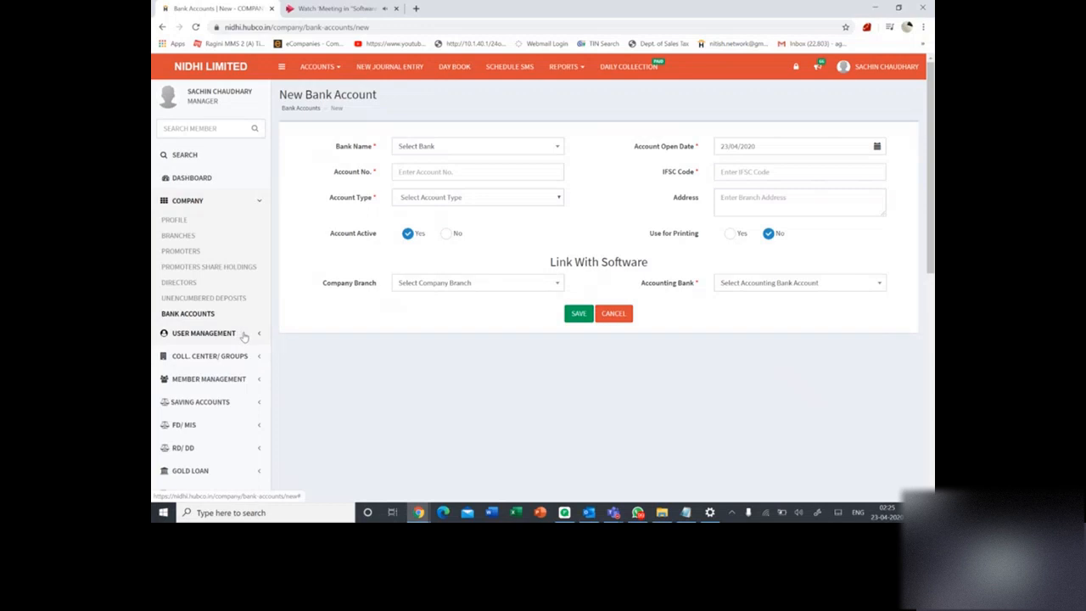
Step: Open the users list in User Management and bring up the form for adding a new user
left_click(225, 204)
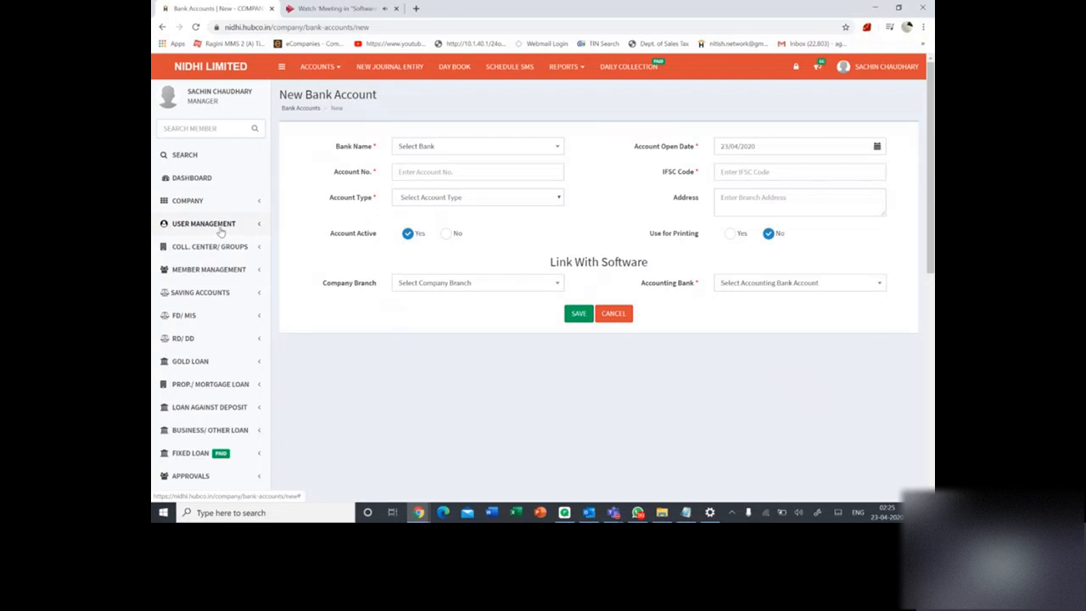
left_click(220, 226)
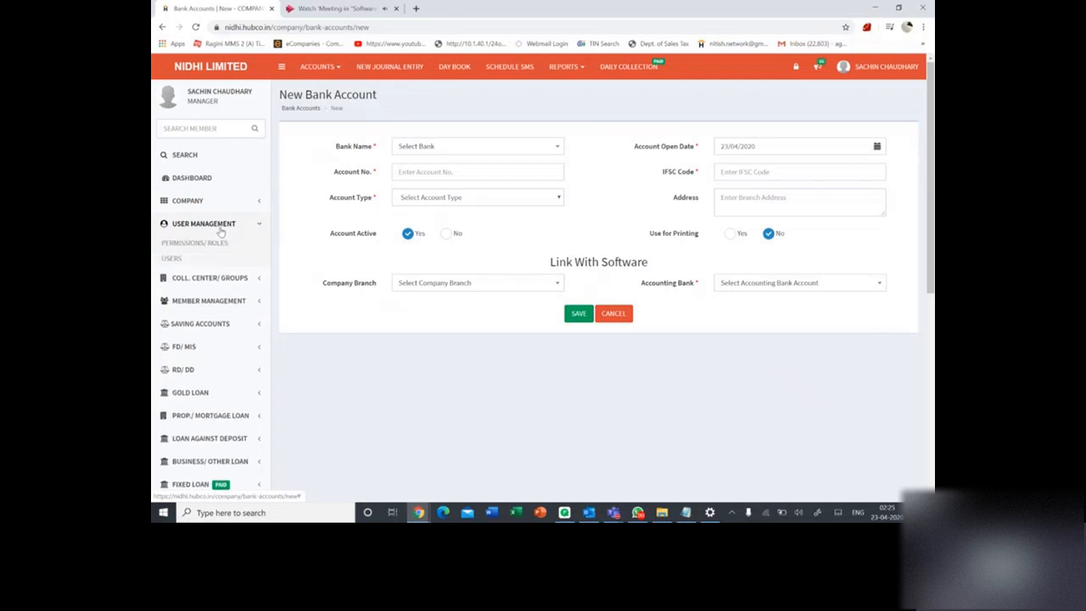
left_click(173, 260)
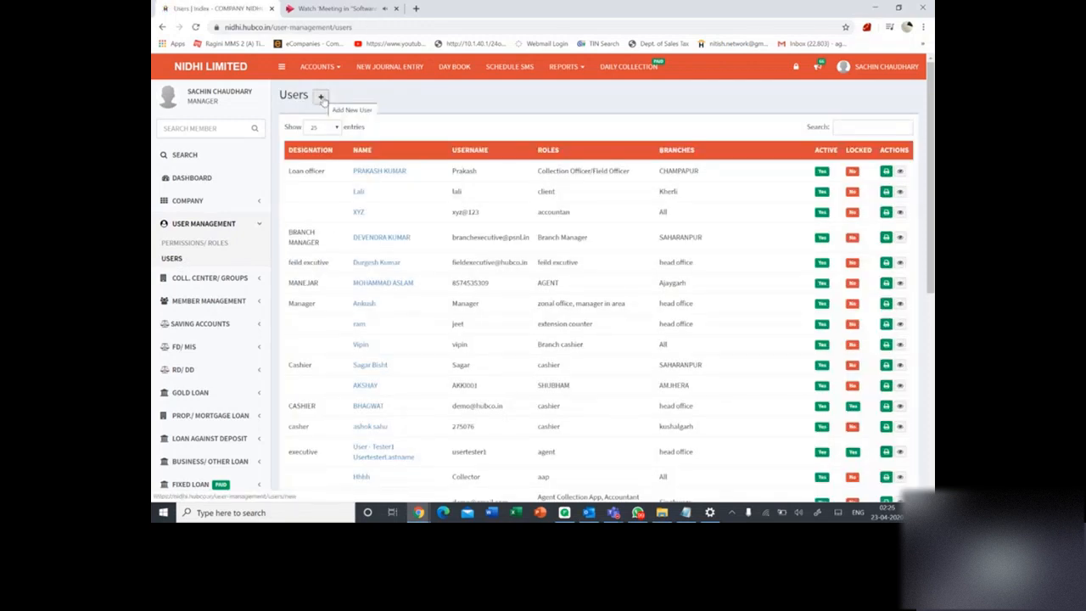
left_click(322, 98)
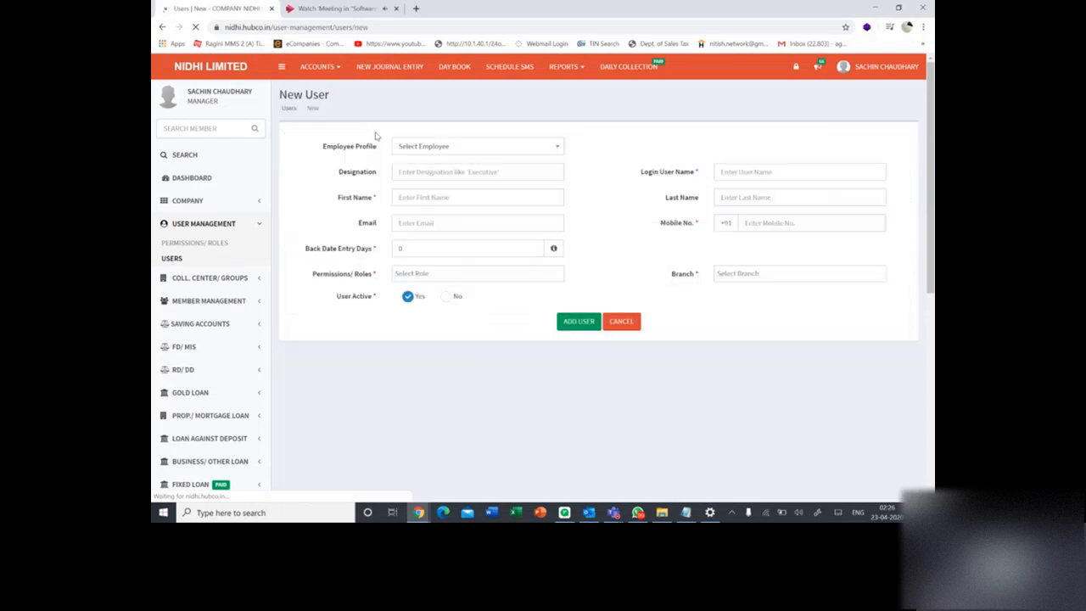
Step: Go through the new user form's designation, first name, email and permissions/roles fields without filling them in
left_click(424, 172)
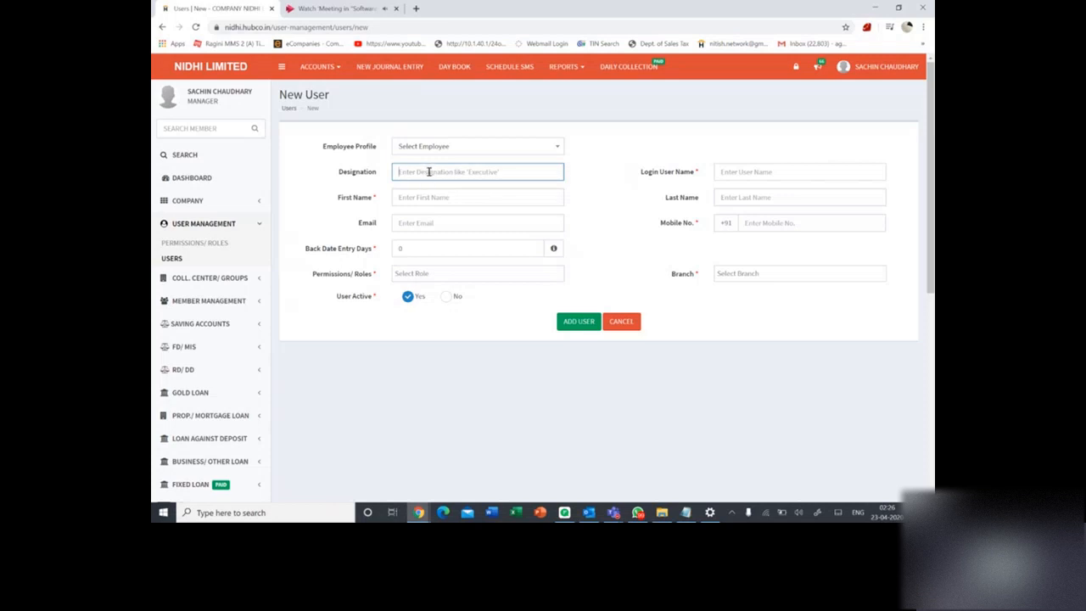
left_click(430, 198)
left_click(433, 224)
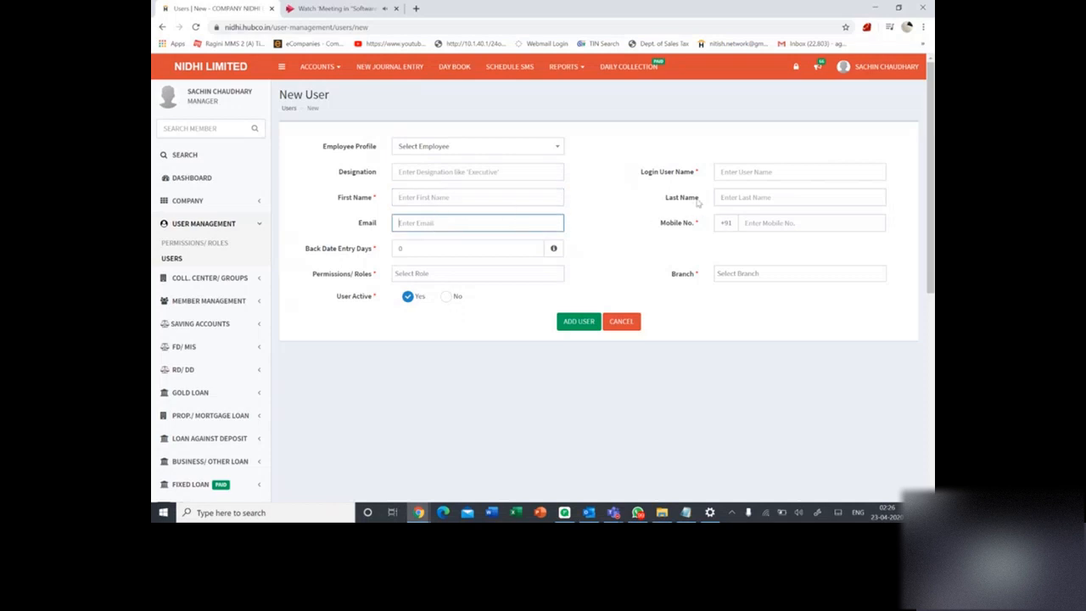
left_click(492, 275)
left_click(633, 255)
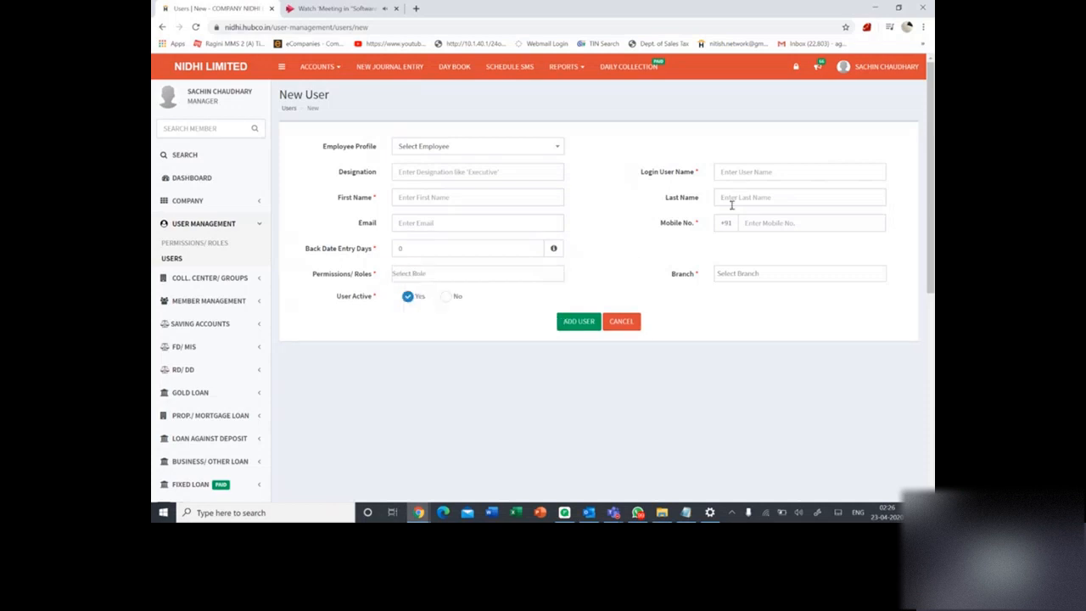
Step: Read the explanation of Back Date Entry Days in the new user form and examine that field
left_click(437, 247)
left_click(553, 248)
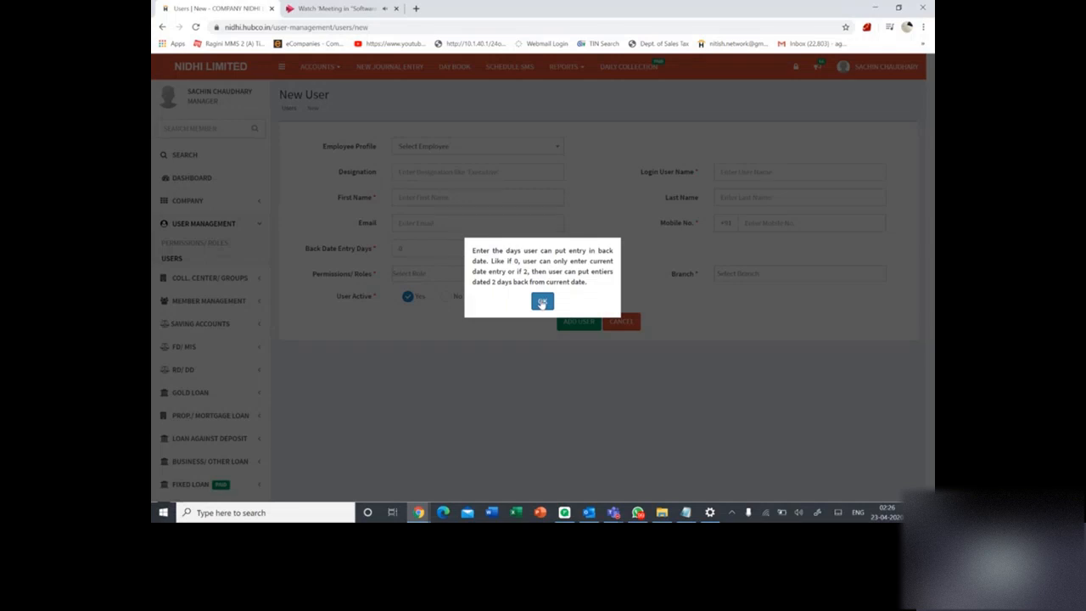
left_click(542, 302)
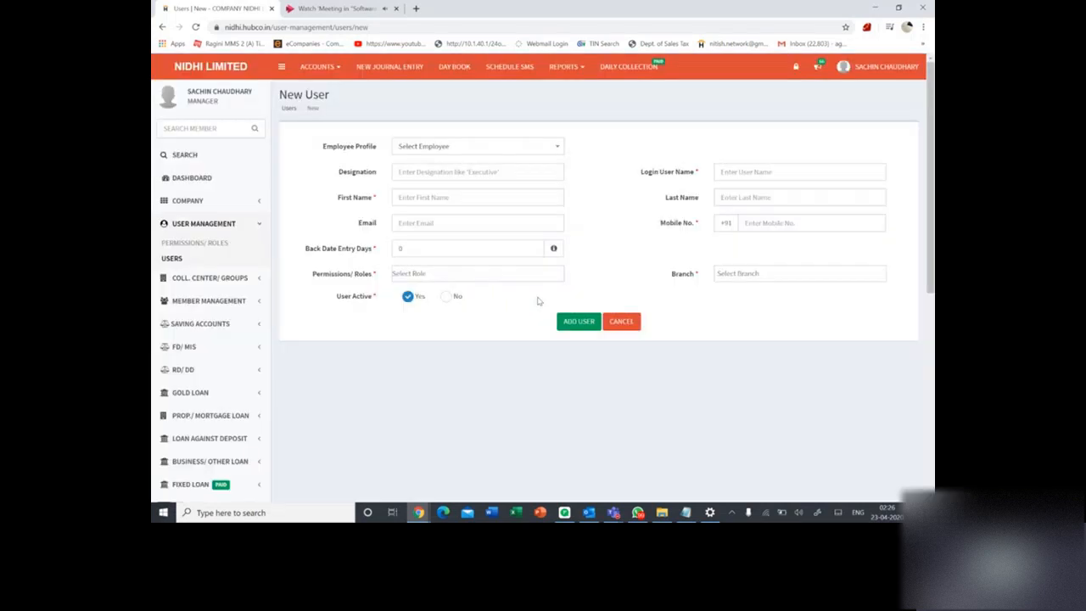
left_click(448, 250)
left_click_drag(450, 251, 390, 252)
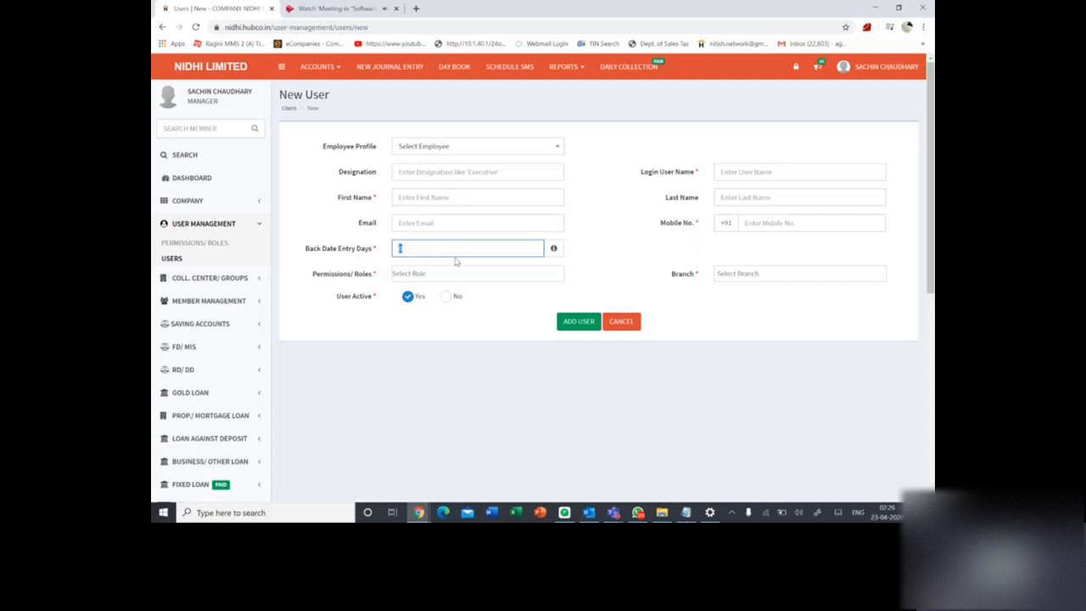
left_click(438, 247)
double_click(404, 249)
Step: View the available permission roles and assign the SAHARANPUR branch to the new user
left_click(483, 278)
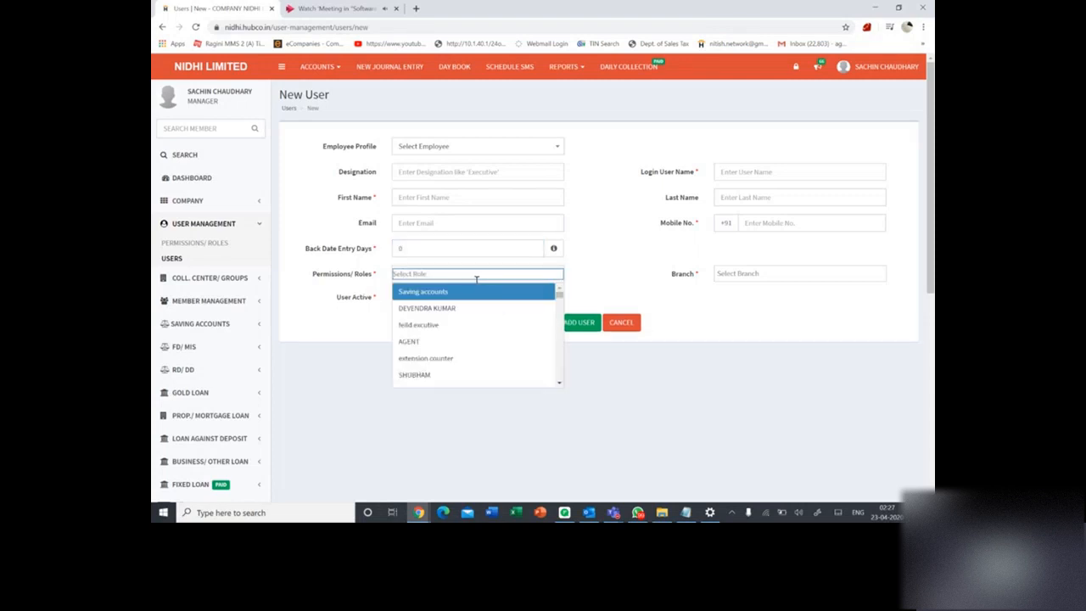
left_click(730, 273)
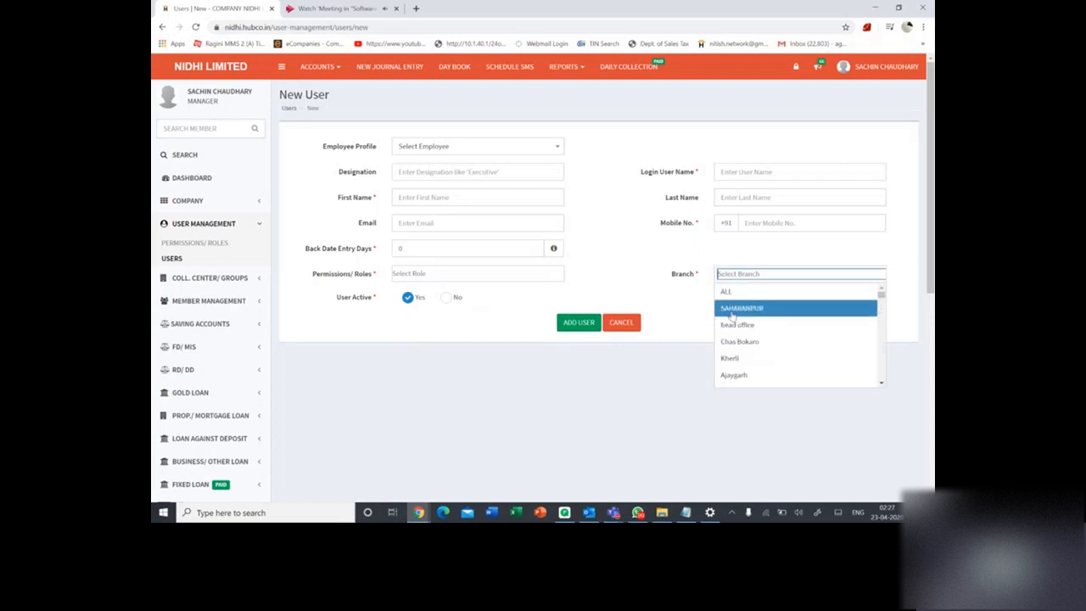
left_click(732, 314)
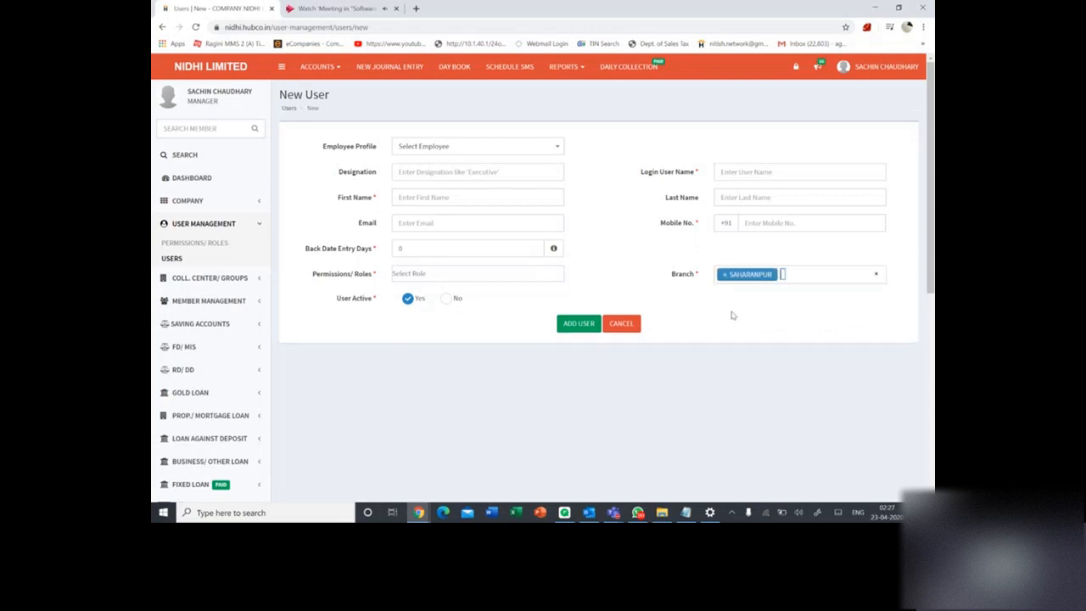
Step: Add the head office and Chas Bokaro branches to the new user and replace the branch selection with ALL
left_click(737, 326)
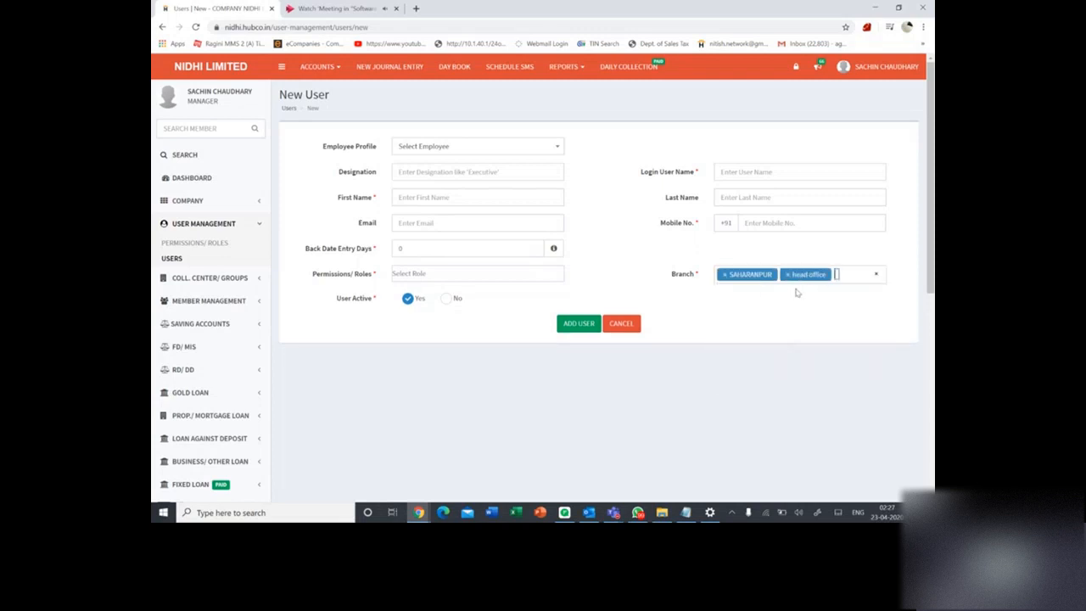
left_click(825, 280)
left_click(786, 343)
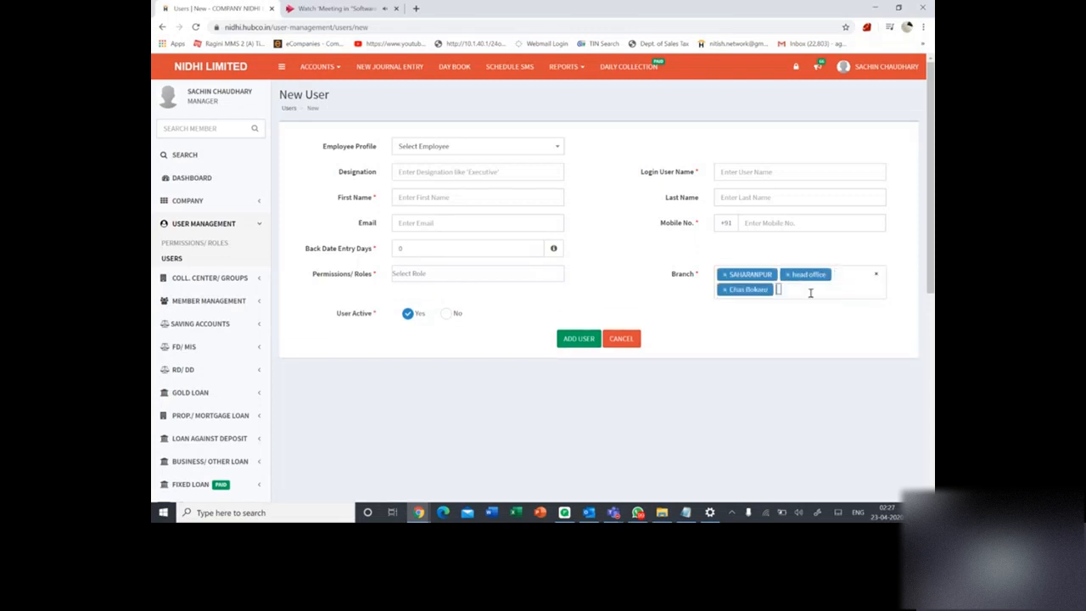
left_click(818, 290)
left_click(761, 308)
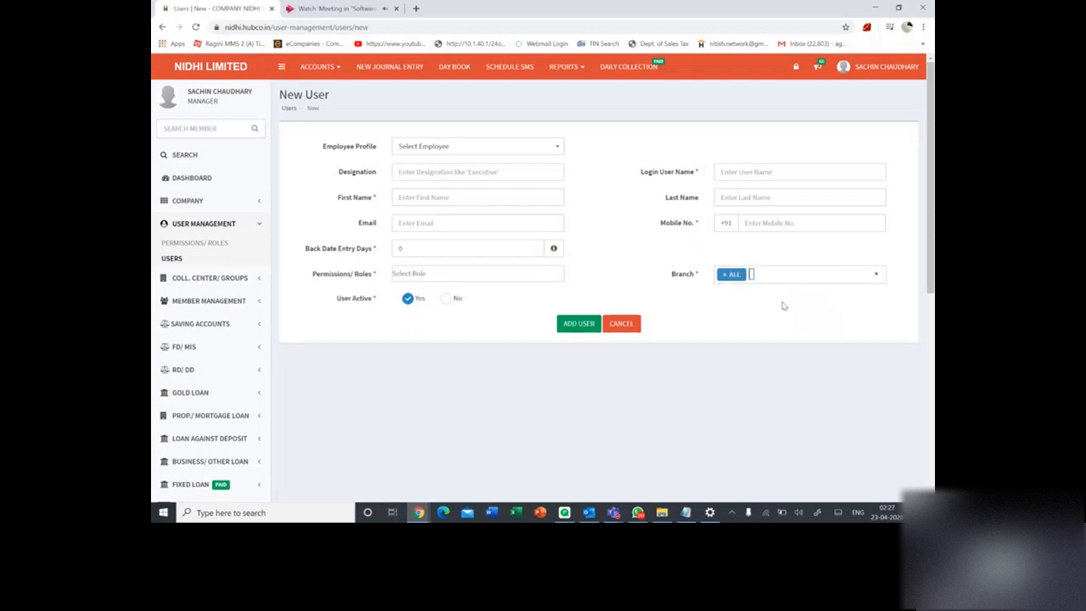
Step: Review the list of roles that can be assigned to the new user
left_click(473, 273)
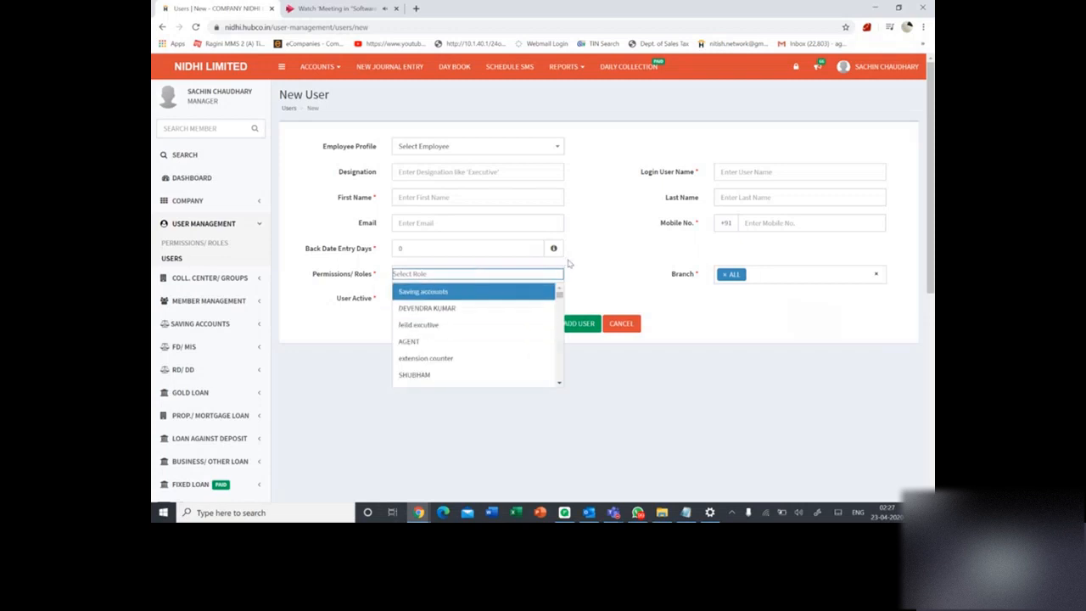
left_click(577, 270)
left_click(479, 277)
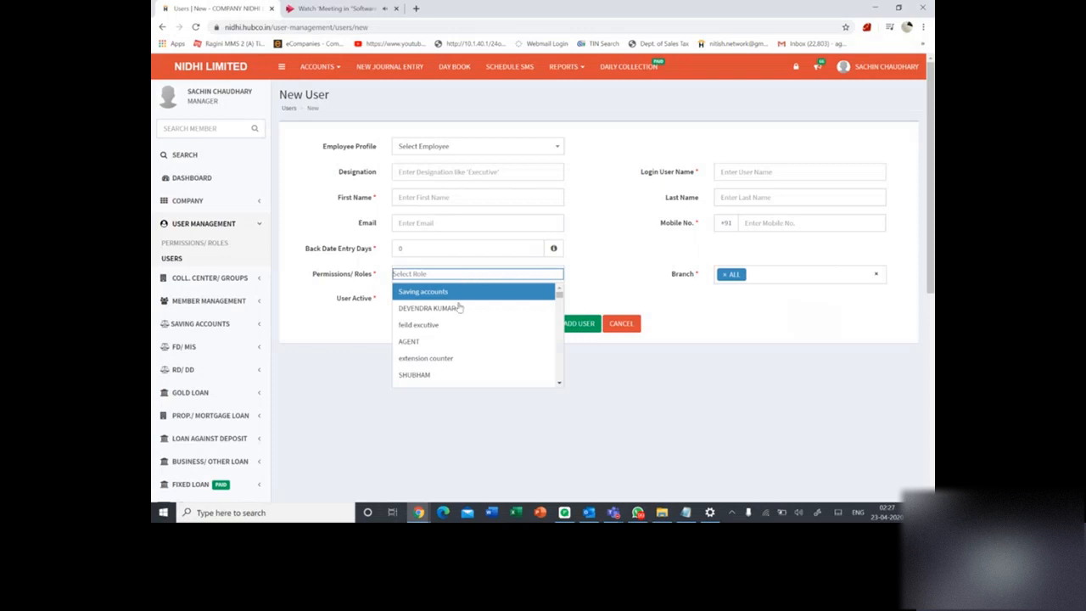
Step: Start a new role under Permissions/Roles and name it Executive
left_click(220, 244)
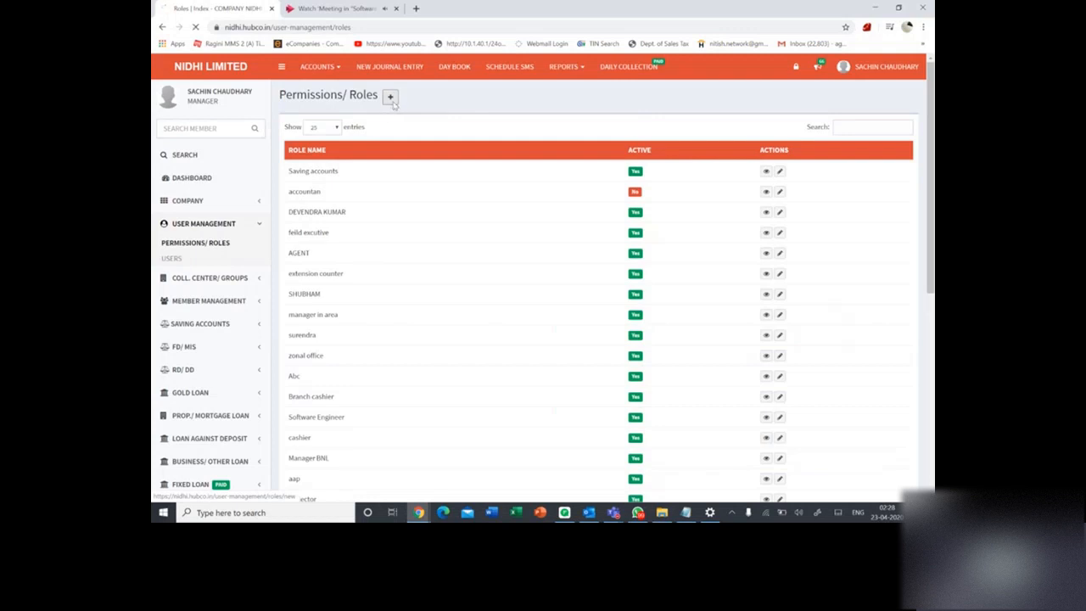
left_click(391, 98)
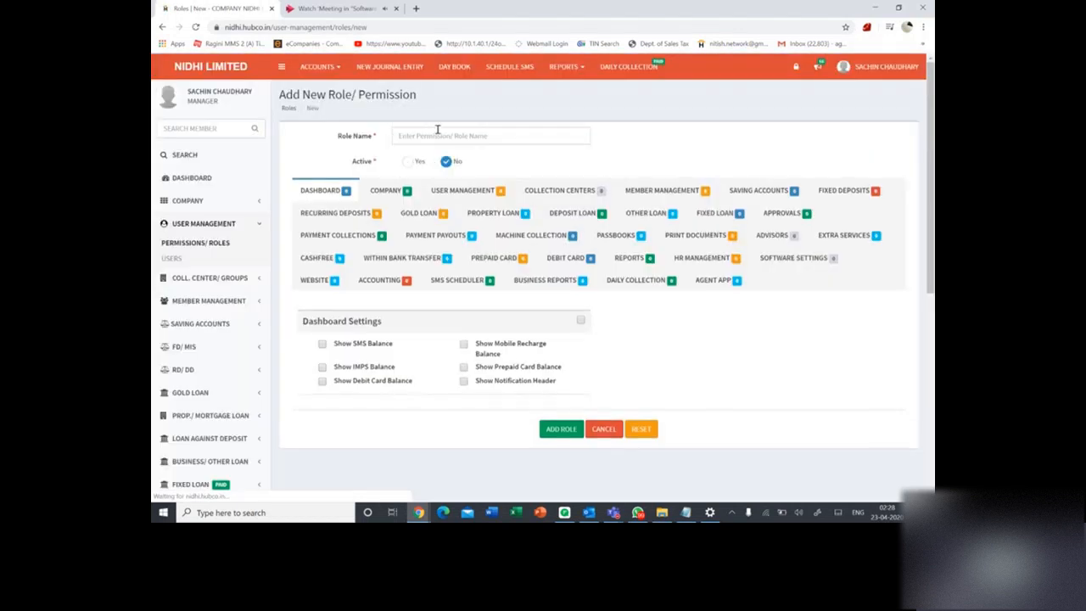
left_click(437, 136)
type("Executive")
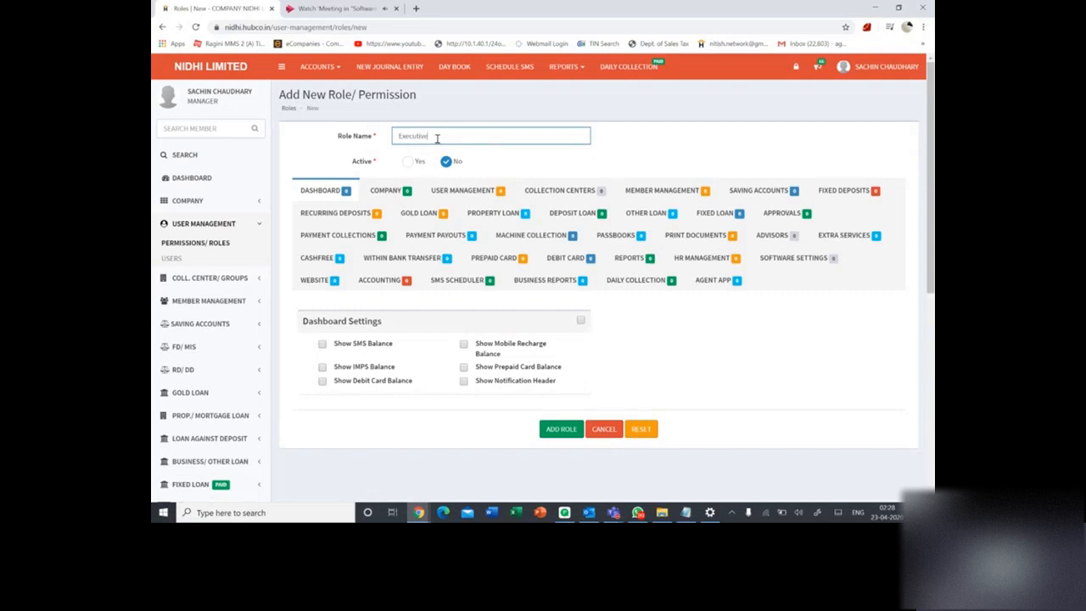
Step: Grant the role the Members List, Add New Member, Edit Member Info, Upload Member Documents and Remove/Delete Member permissions in Member Management
left_click(643, 194)
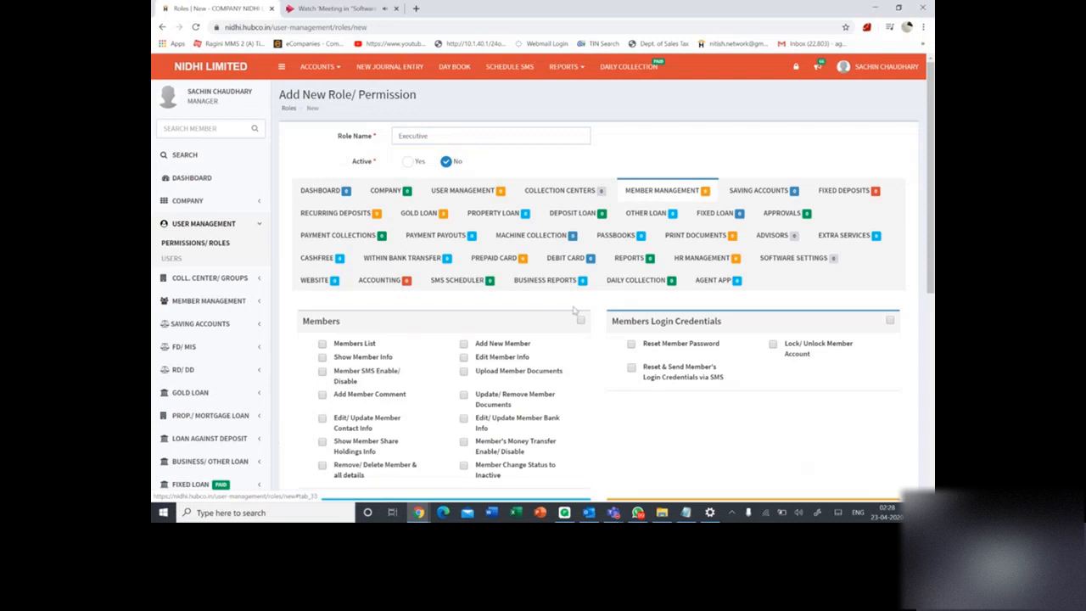
scroll(416, 322, "down", 3)
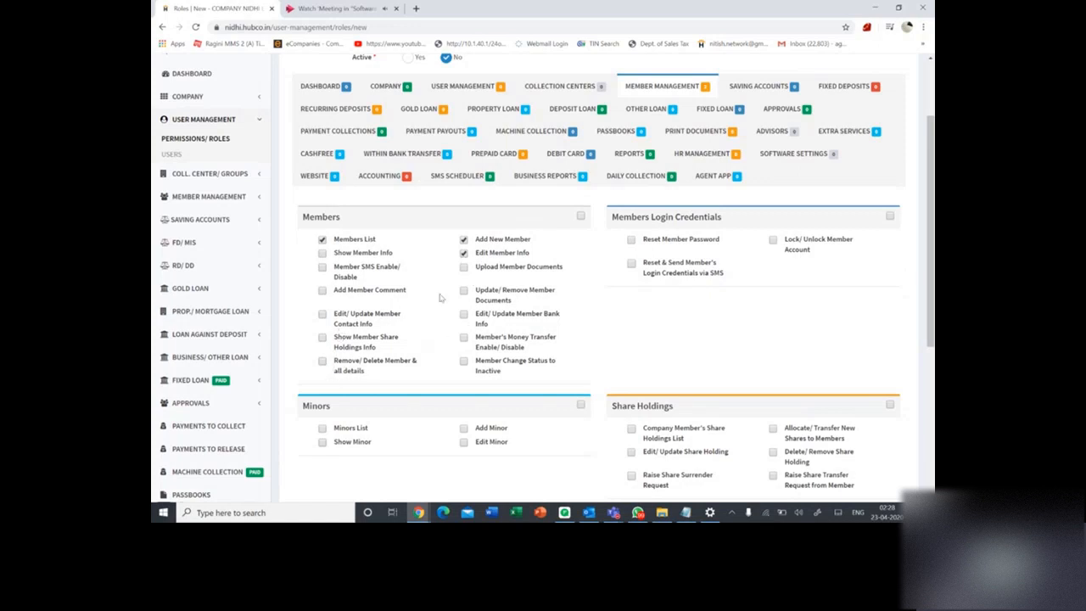
left_click(464, 268)
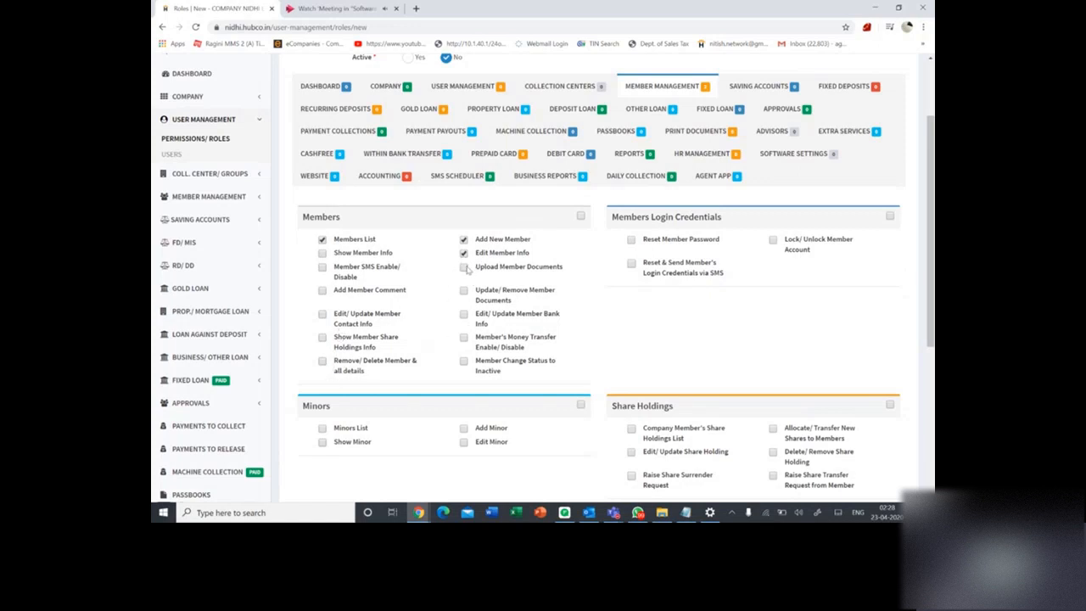
left_click(323, 362)
Step: Grant the role permissions to lock/unlock member accounts, reset and send login credentials via SMS, and view the company members' share holdings list
scroll(573, 333, "down", 1)
scroll(574, 333, "down", 2)
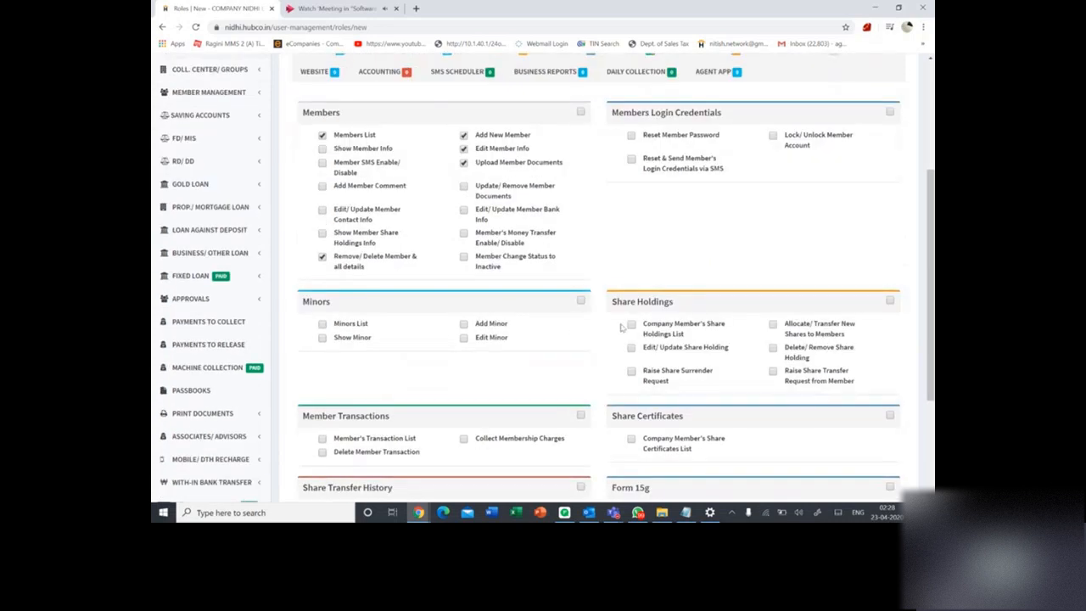
scroll(641, 343, "down", 1)
scroll(641, 344, "down", 1)
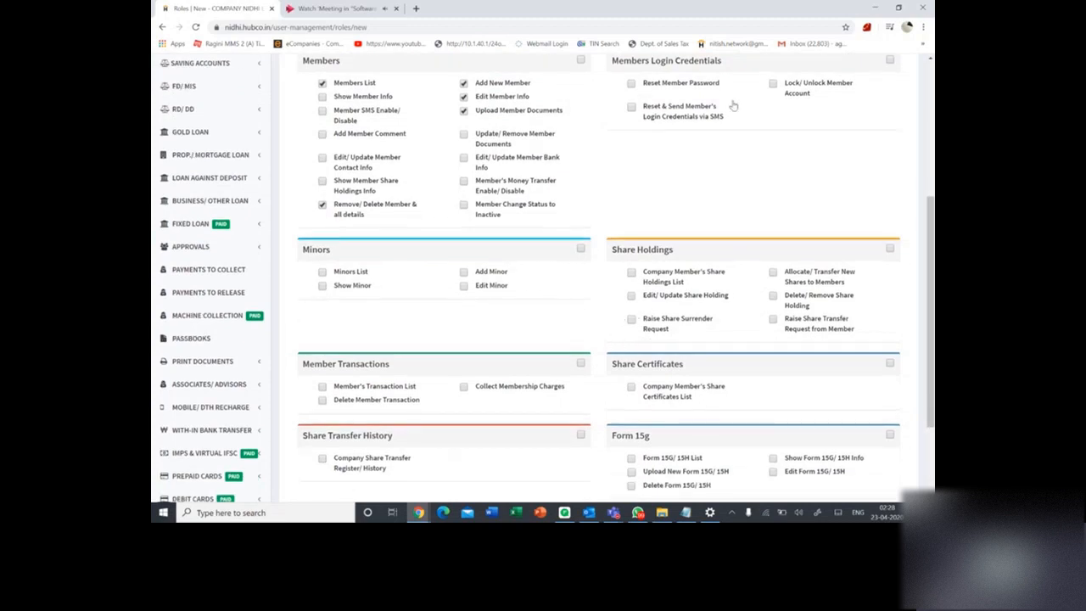
left_click(632, 107)
scroll(616, 280, "down", 1)
scroll(616, 280, "down", 1)
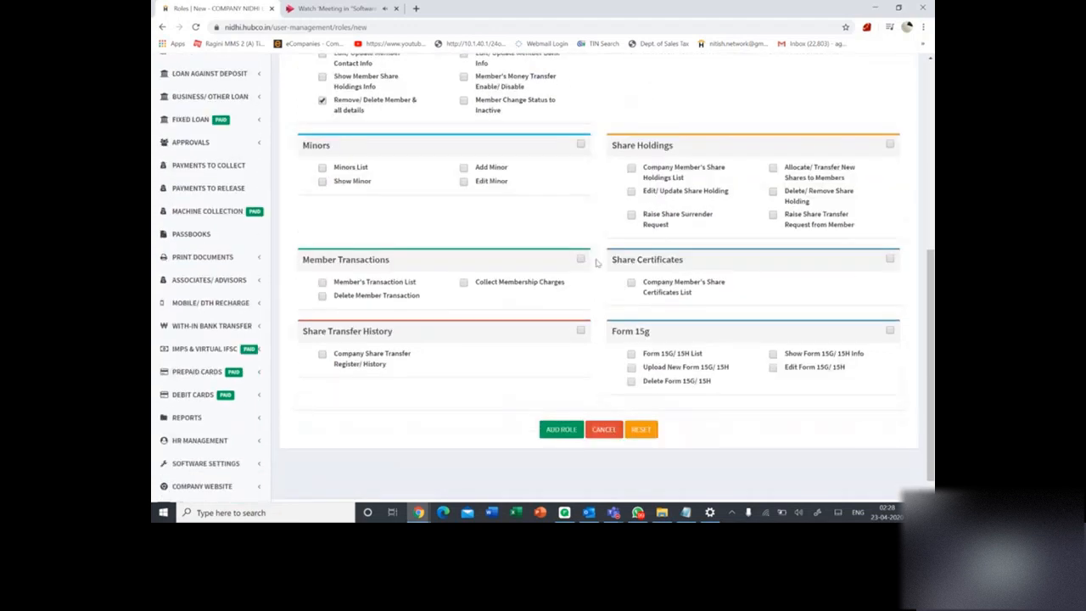
scroll(627, 256, "up", 1)
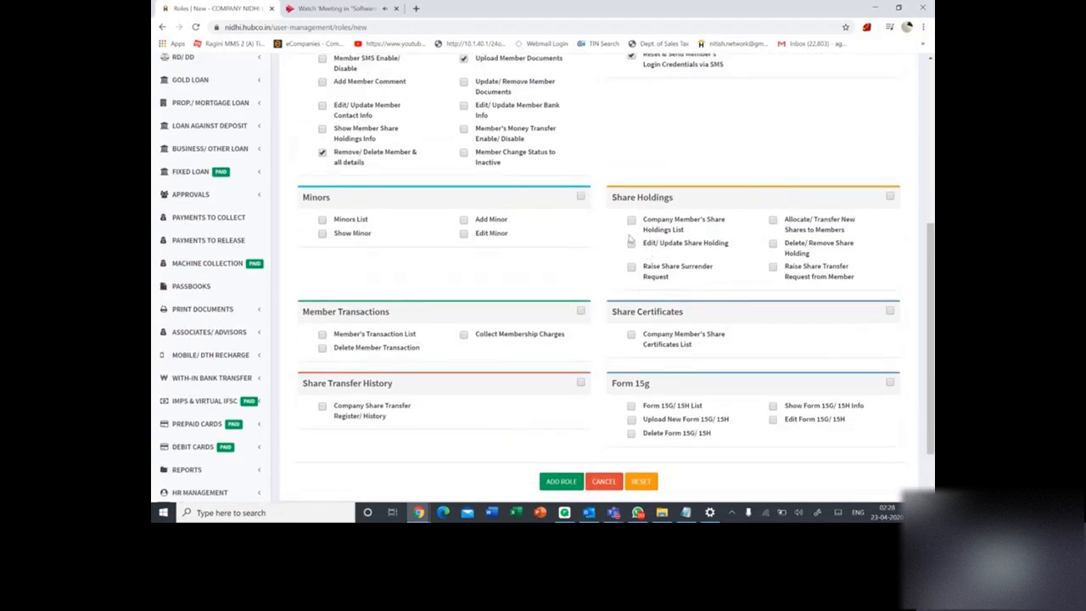
left_click(631, 221)
Step: Examine the permissions offered for the role under Other Loan, Deposit Loan and Property Loan
scroll(577, 265, "up", 1)
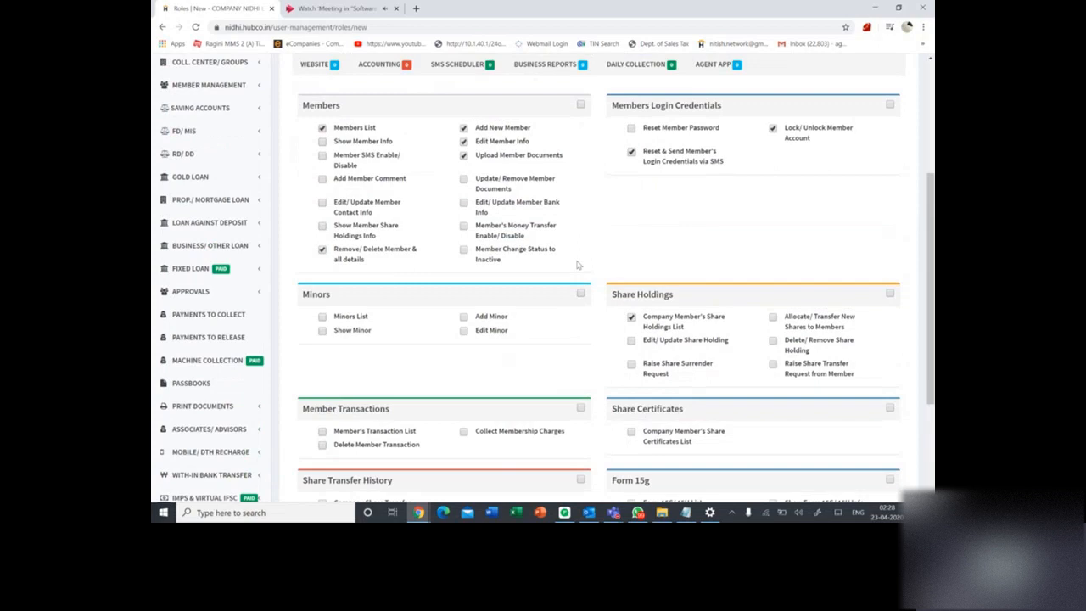
scroll(577, 265, "up", 3)
left_click(645, 212)
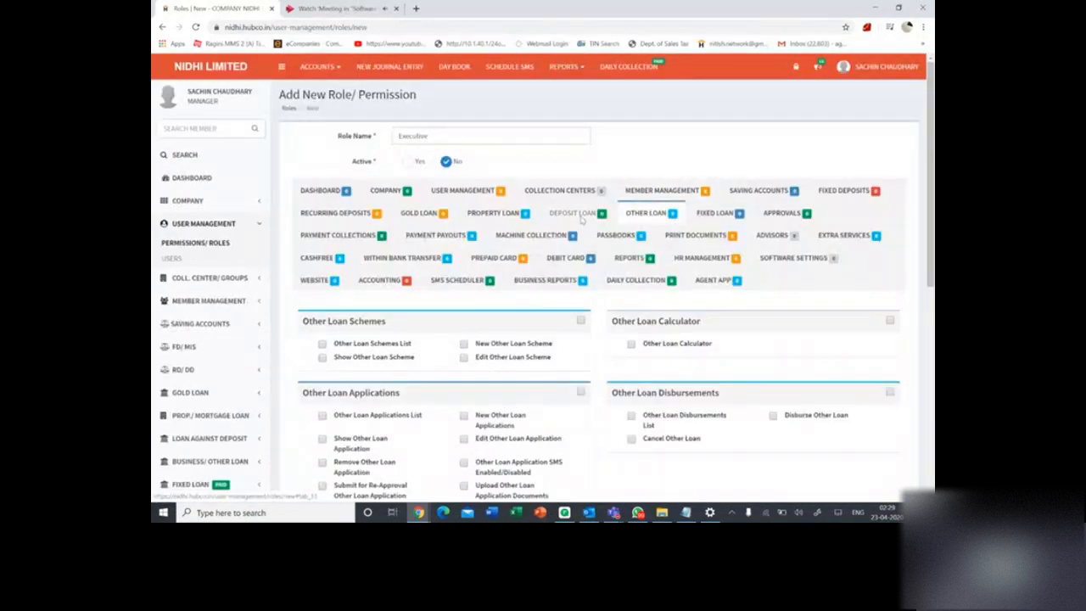
left_click(572, 212)
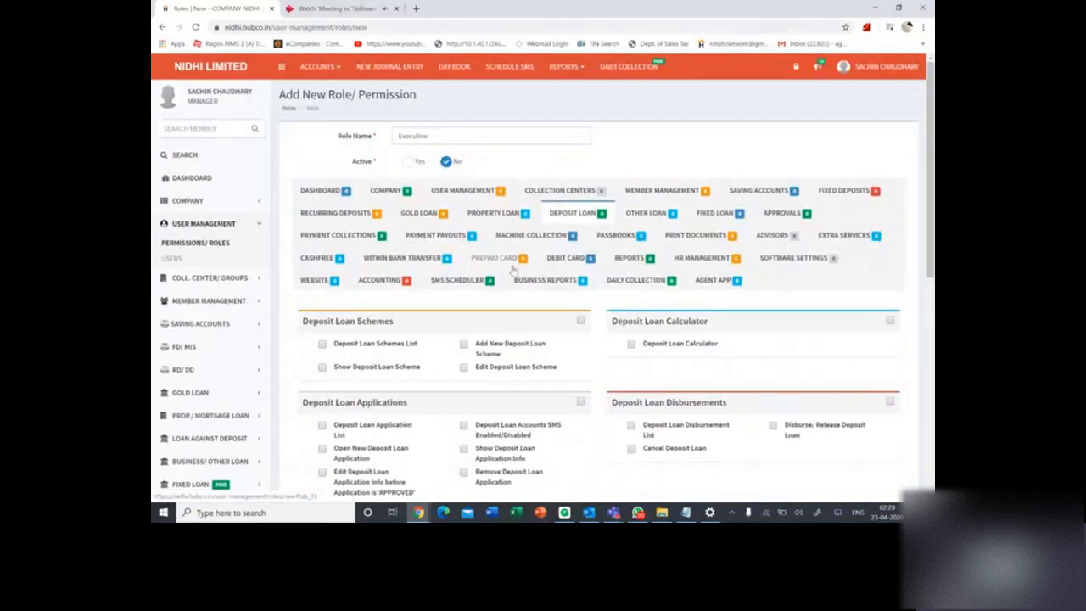
left_click(496, 214)
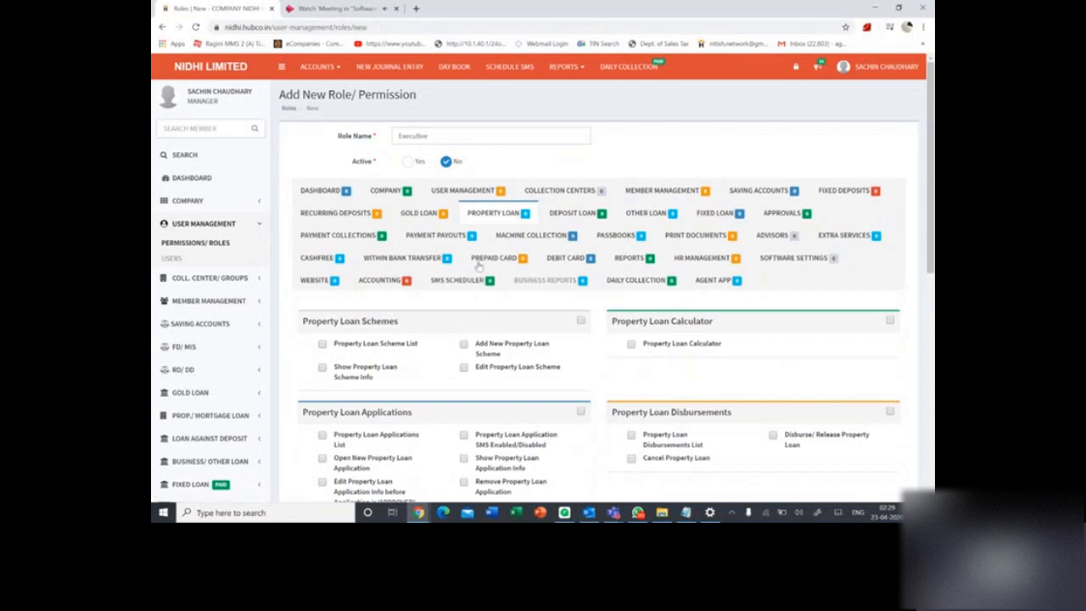
scroll(250, 255, "down", 2)
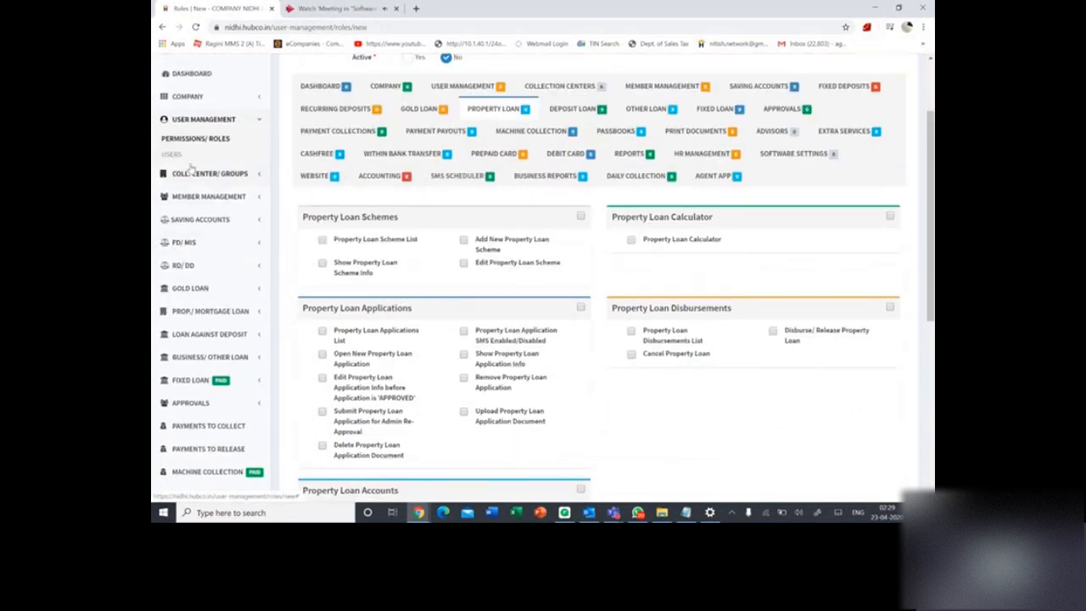
scroll(469, 335, "down", 3)
scroll(178, 263, "up", 5)
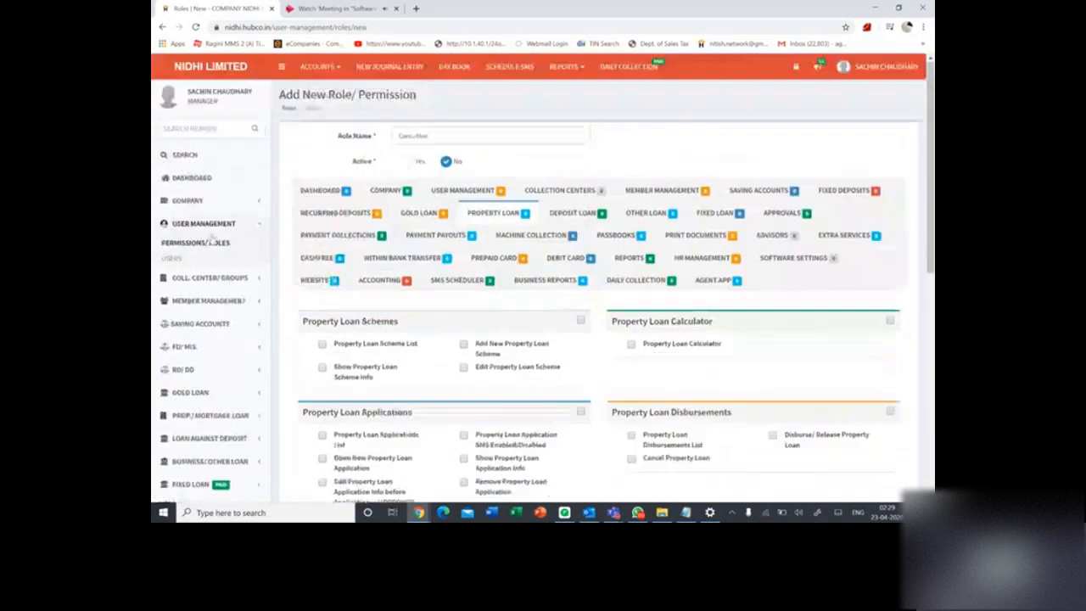
Step: Open the first listed user, the Loan officer, and examine the login user name, roles and back date entry allowed days
left_click(179, 260)
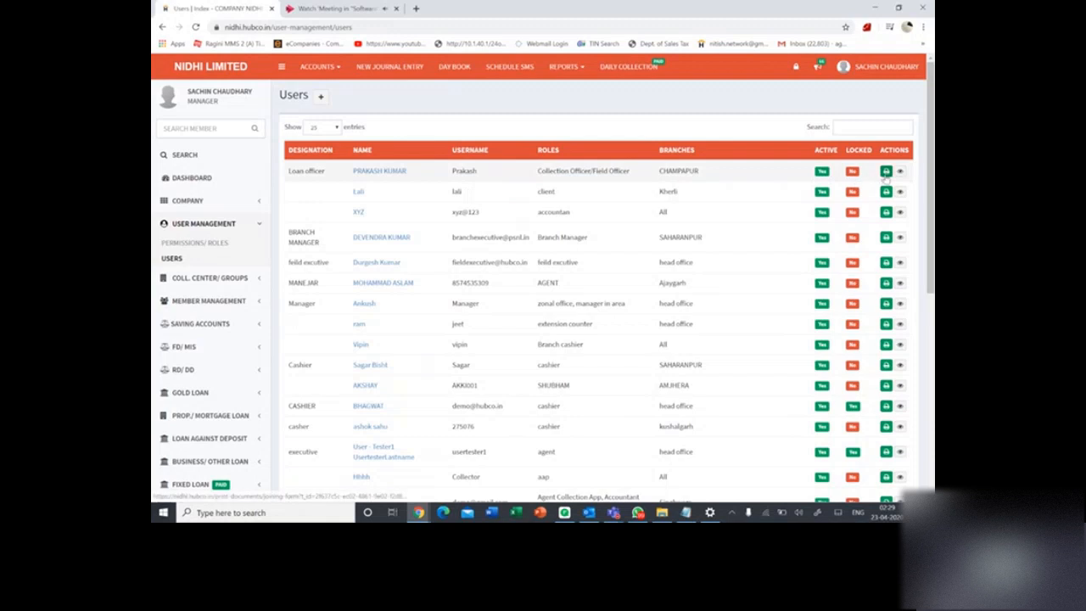
left_click(899, 172)
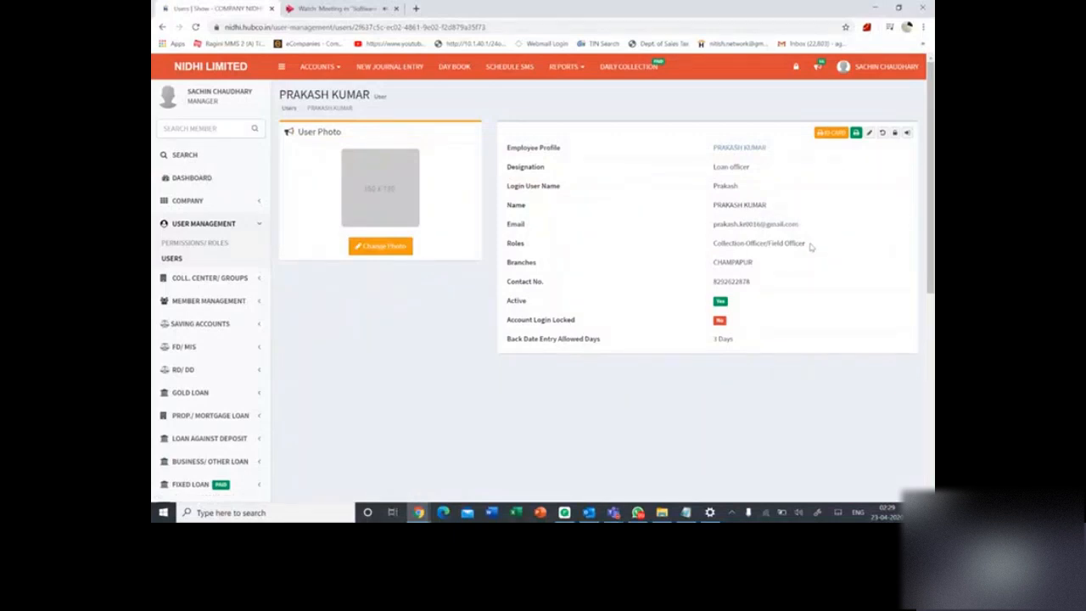
left_click_drag(812, 246, 710, 243)
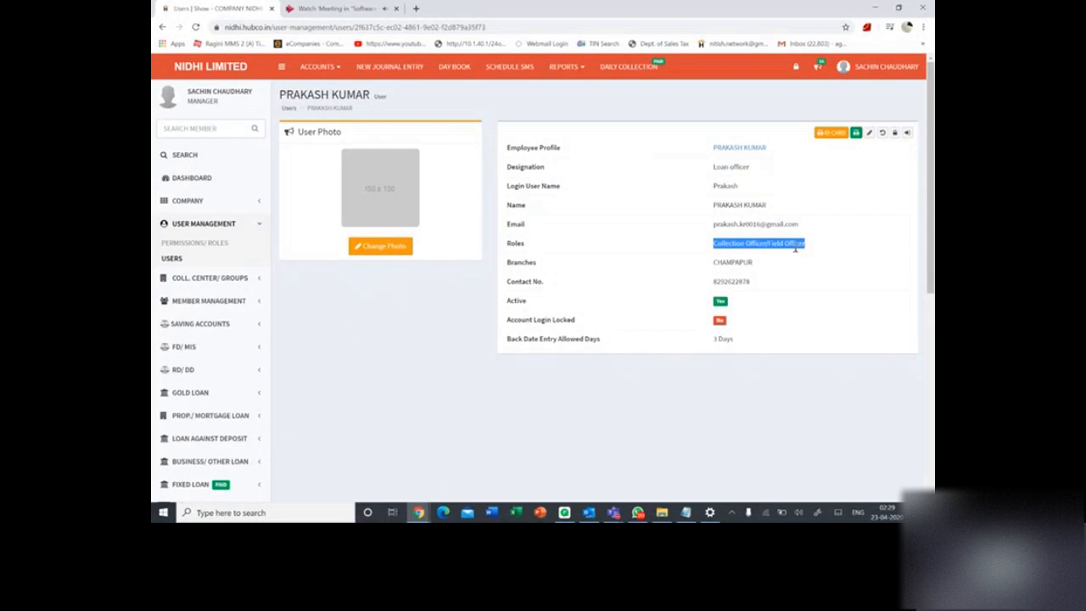
left_click_drag(738, 187, 711, 198)
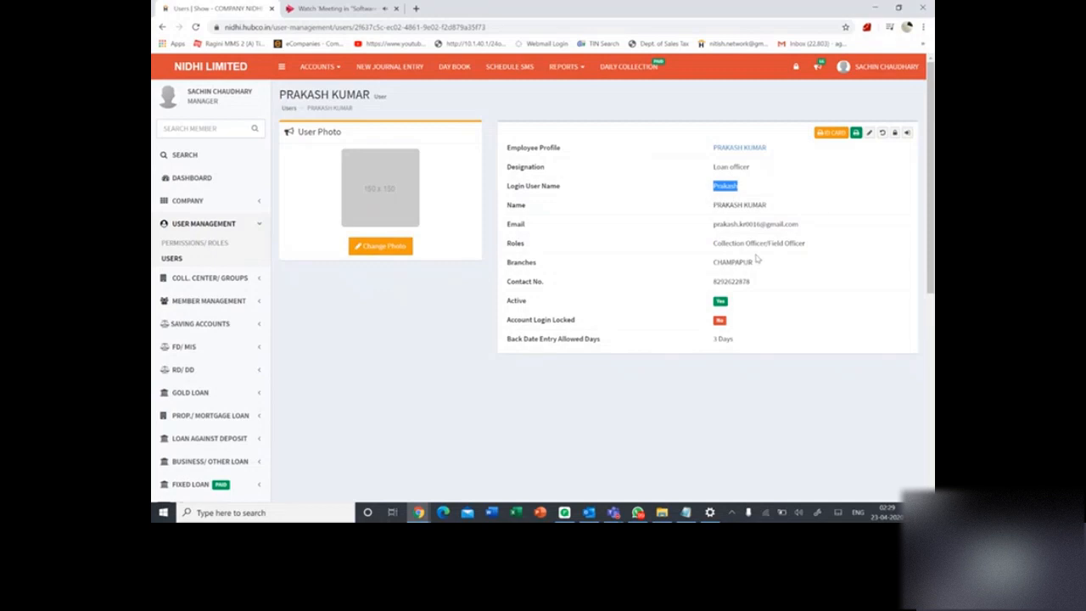
left_click_drag(806, 244, 705, 254)
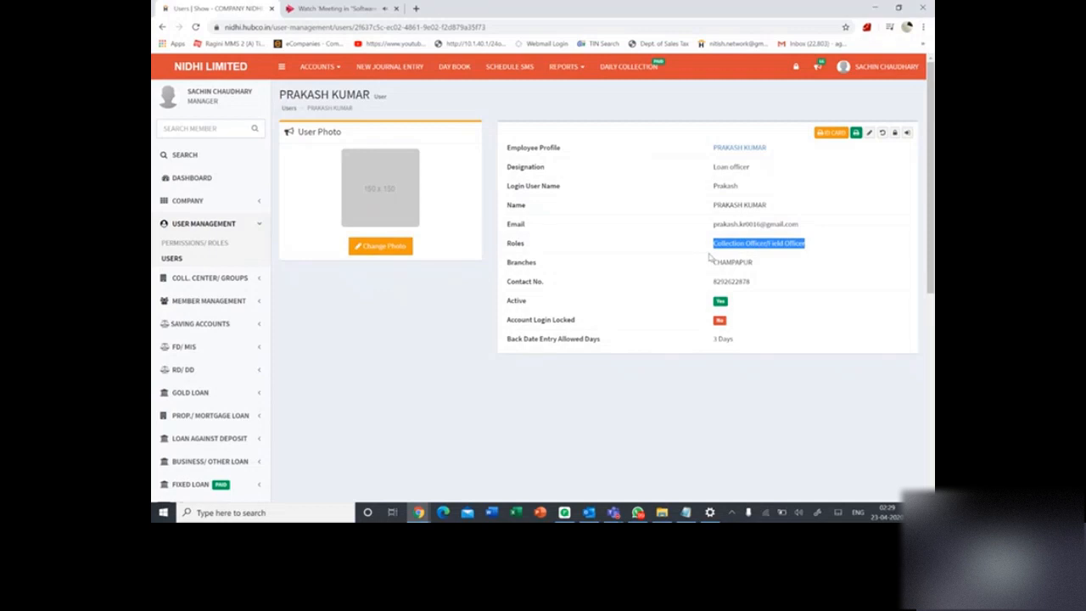
left_click_drag(737, 343, 710, 342)
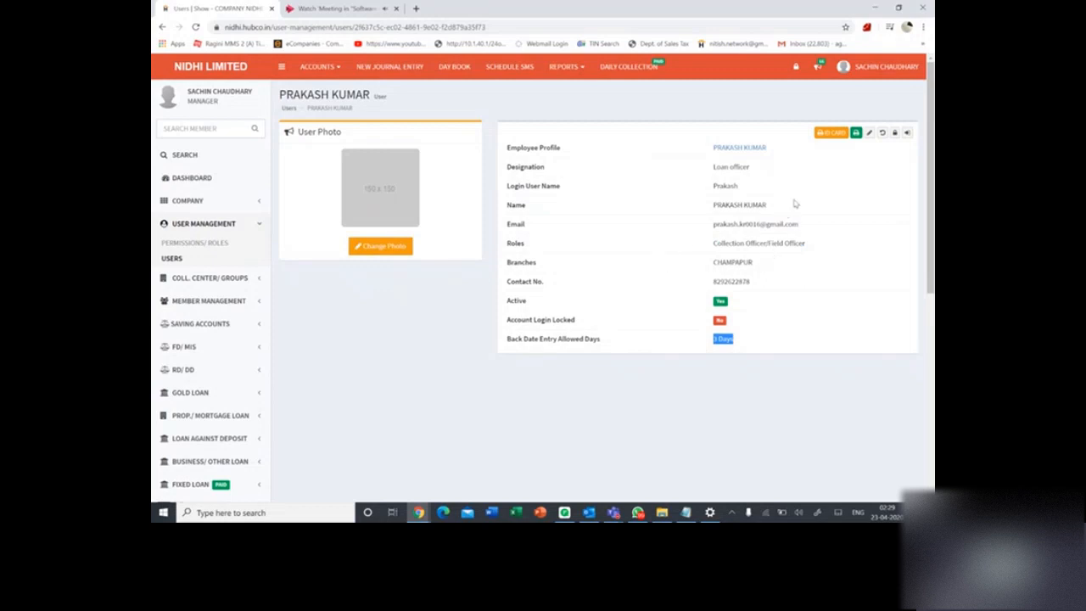
Step: Generate the printable ID card and joining form for the Loan officer user, returning to the user's profile after each
left_click(829, 133)
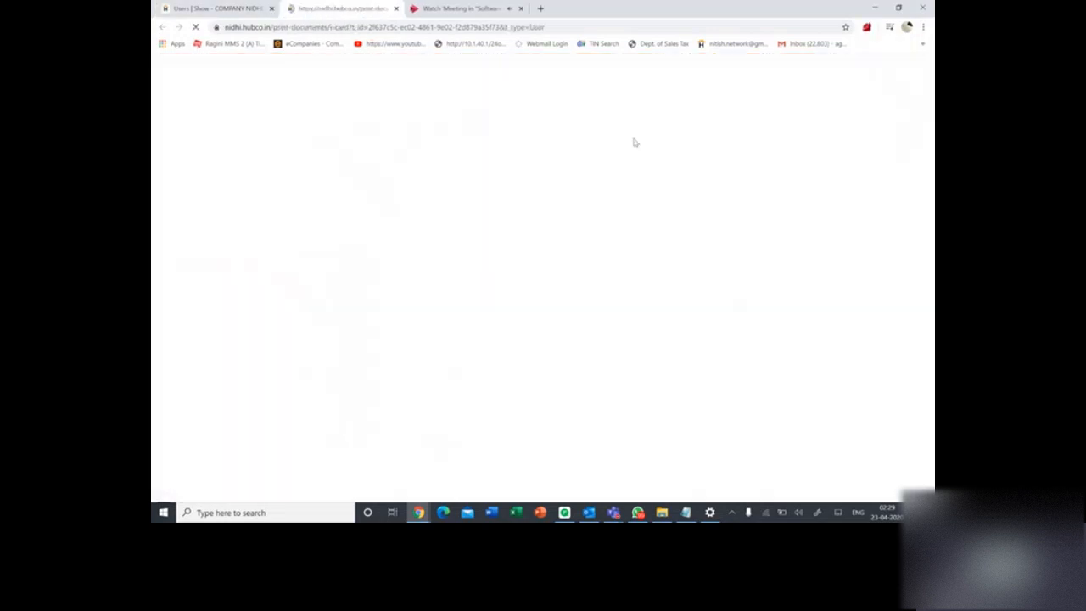
left_click(255, 7)
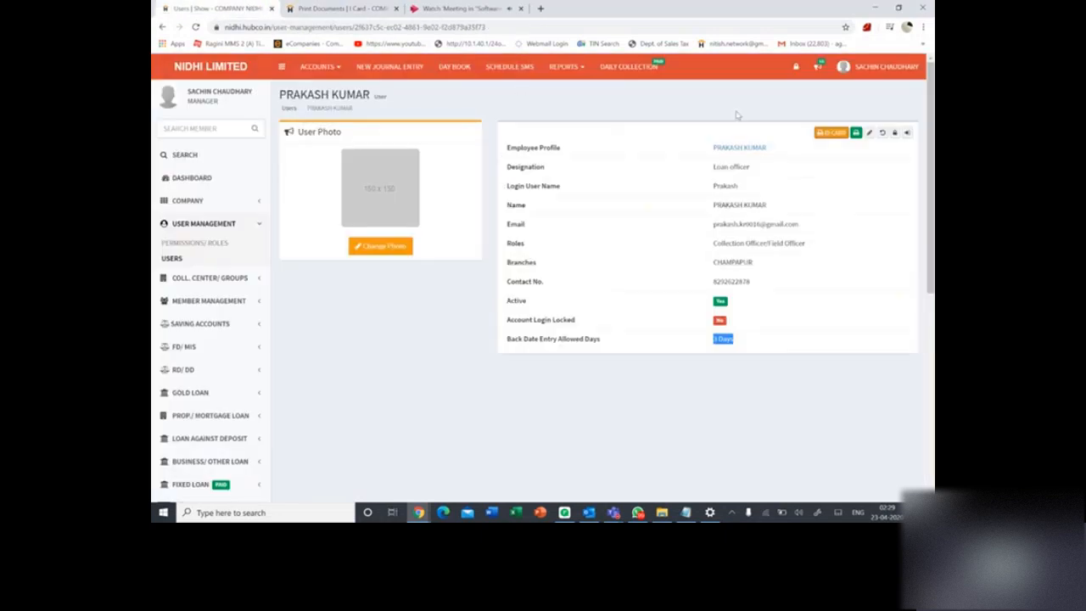
left_click(856, 134)
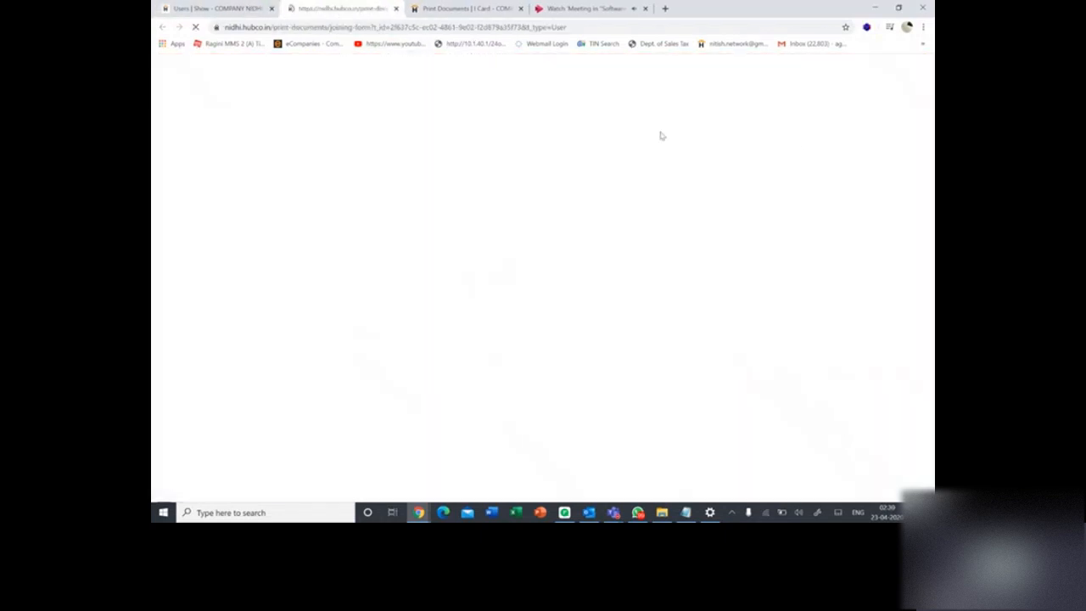
left_click(245, 9)
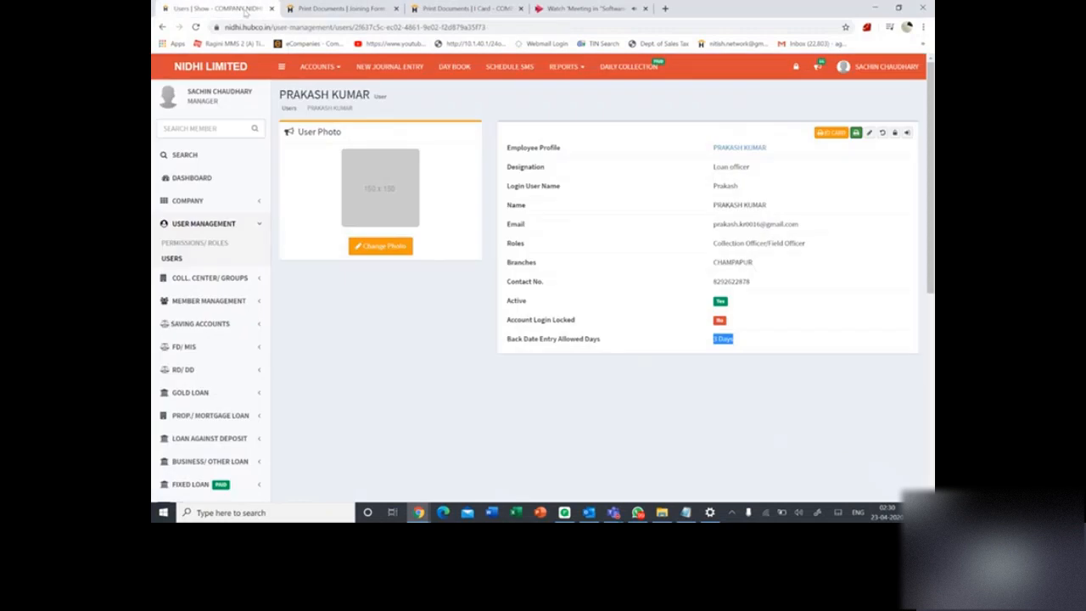
Step: Open the password reset page for the Loan officer user and return to the user's profile
left_click(882, 136)
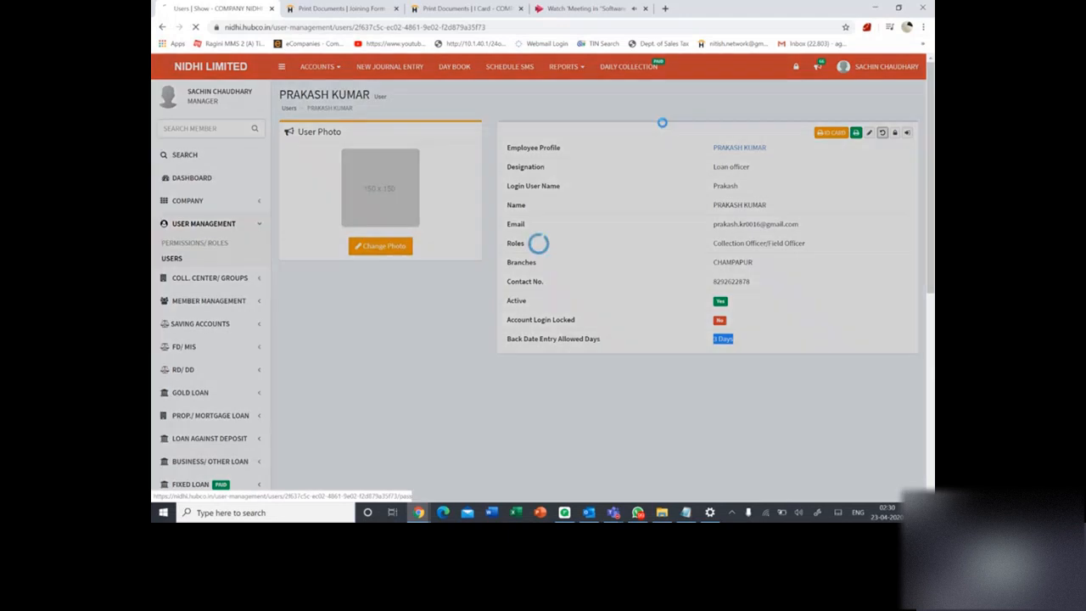
left_click(162, 28)
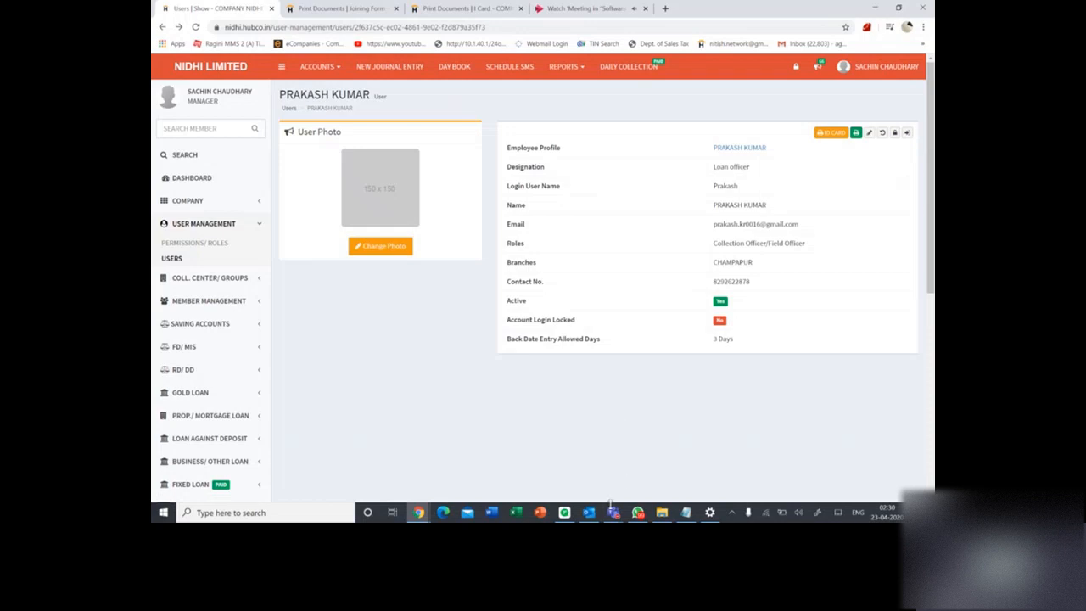
mouse_move(613, 513)
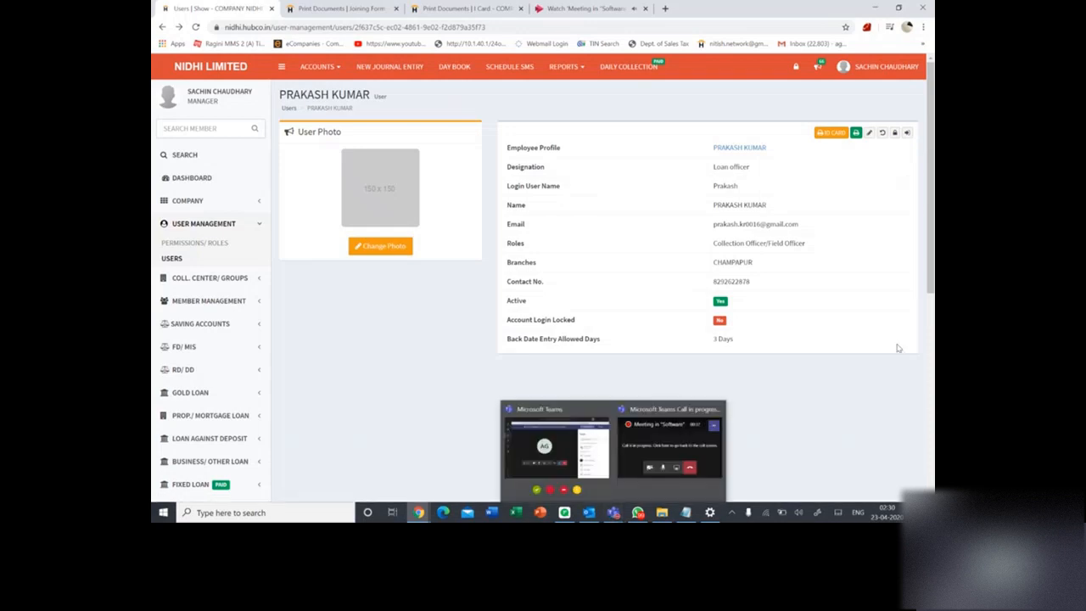